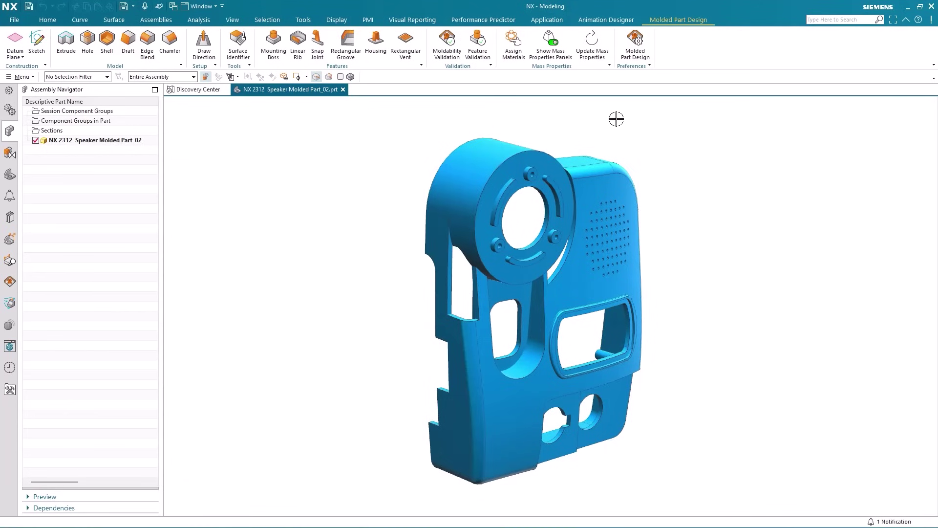
- Review the molded part preferences: general, moldability, boss, rib, snap joint and housing checks
click(634, 46)
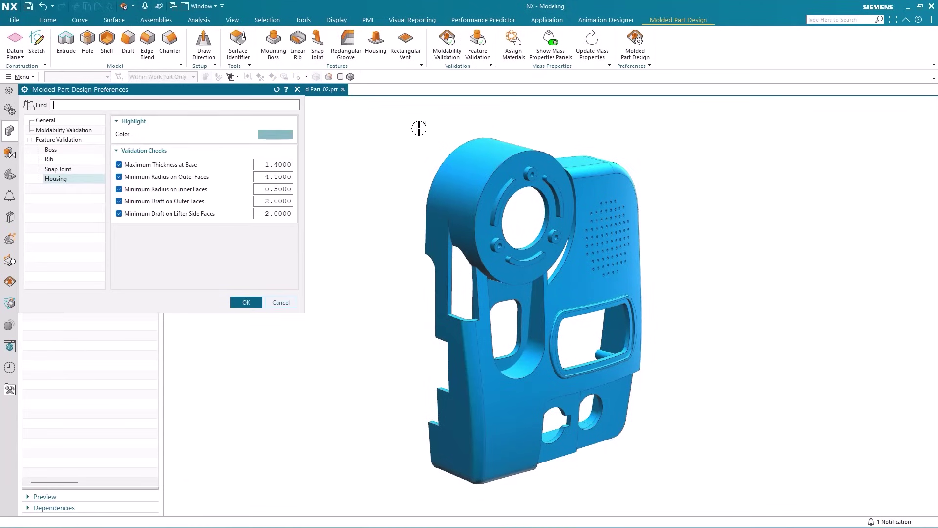
click(45, 121)
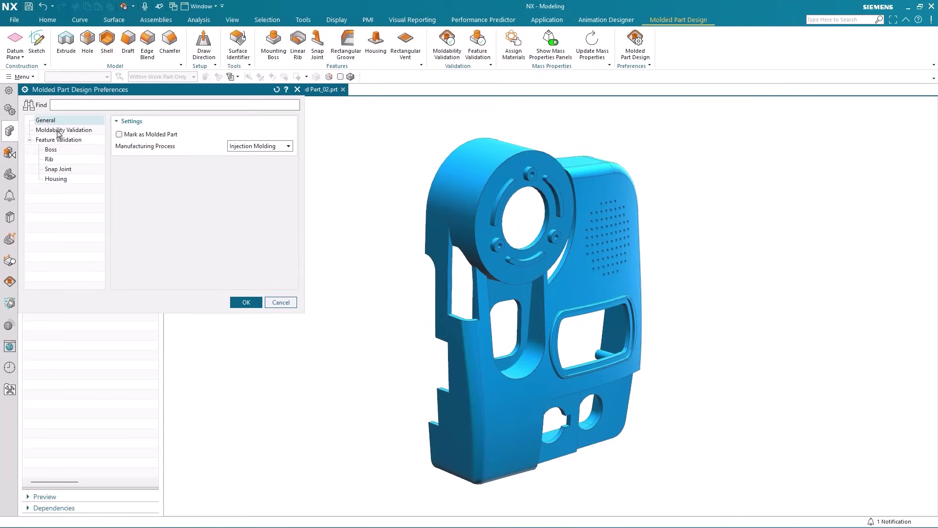
click(59, 130)
click(51, 149)
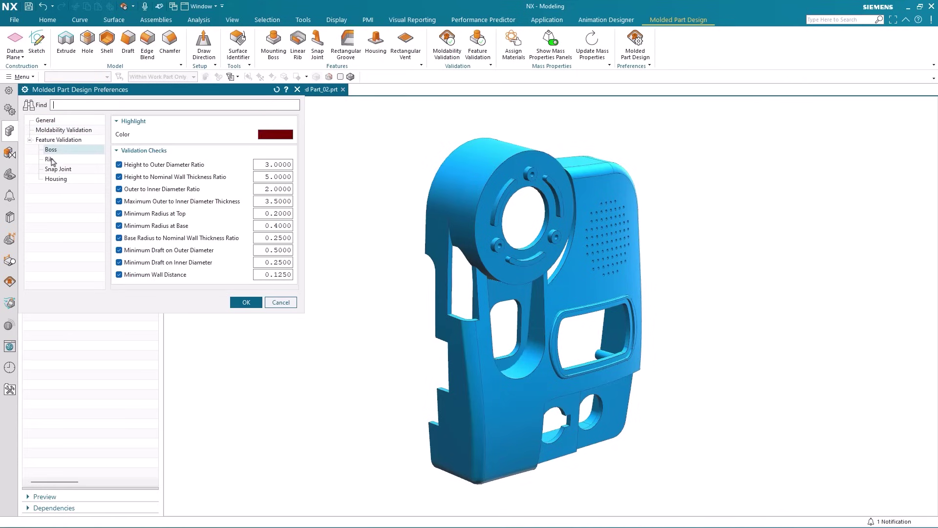
click(49, 159)
click(56, 179)
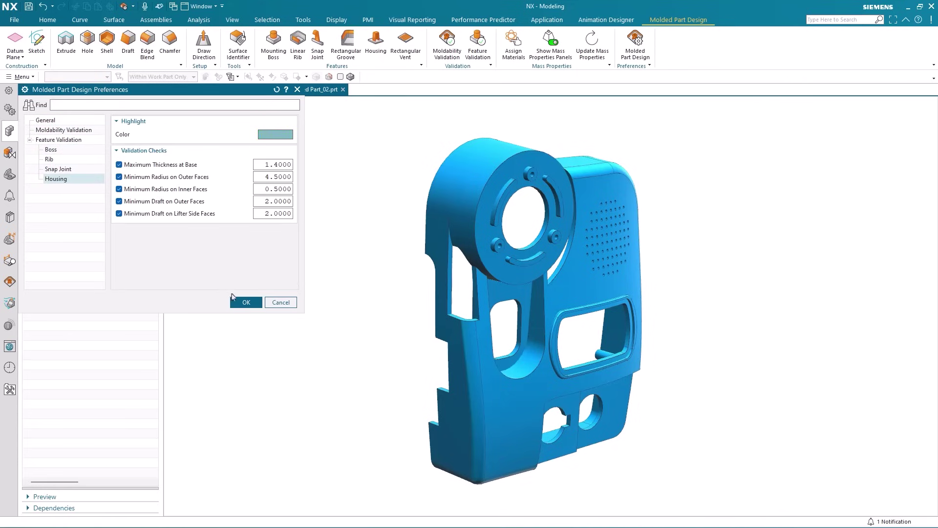
click(245, 302)
- Place a 13.5 mm housing at the bar/block corner with the default lifter direction
mouse_move(337, 213)
middle_down()
mouse_move(370, 232)
mouse_move(711, 205)
mouse_move(653, 146)
mouse_move(392, 92)
middle_up()
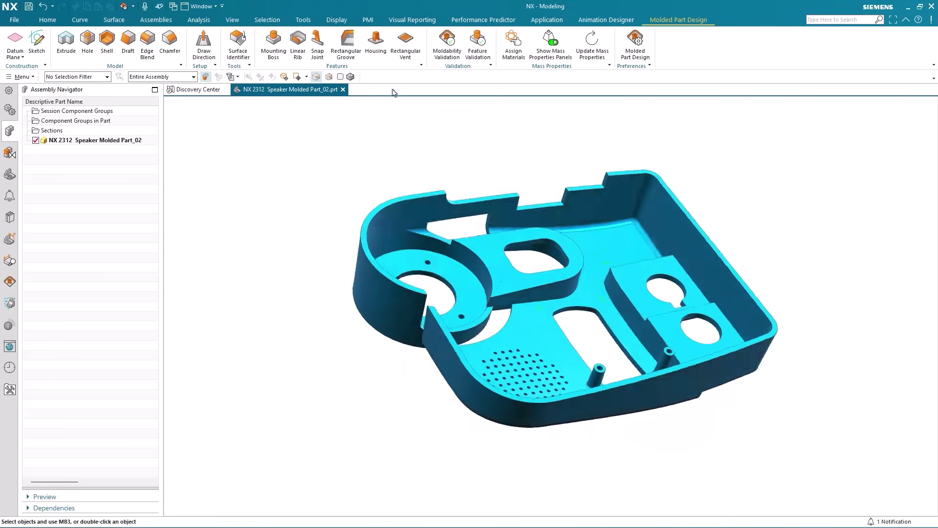
click(376, 46)
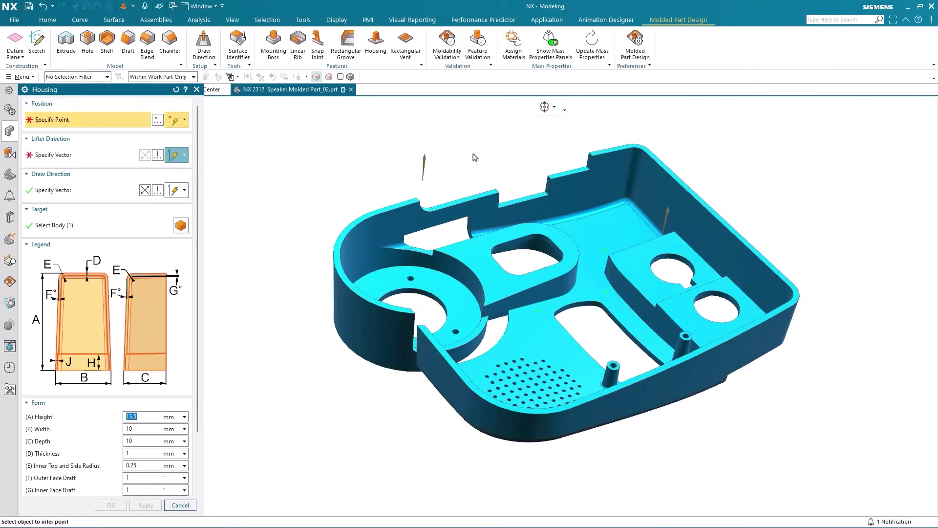
scroll(513, 220, up, 4)
scroll(544, 215, up, 4)
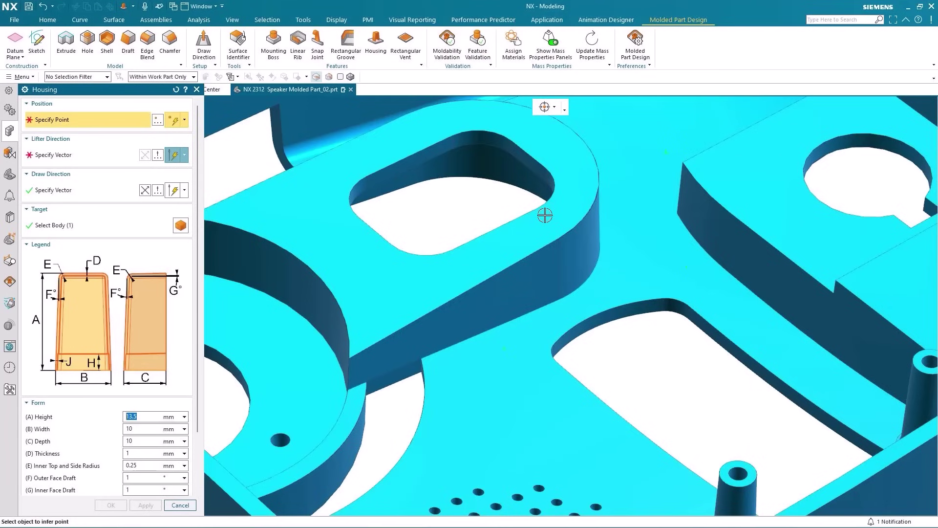
middle_drag(545, 215, 541, 253)
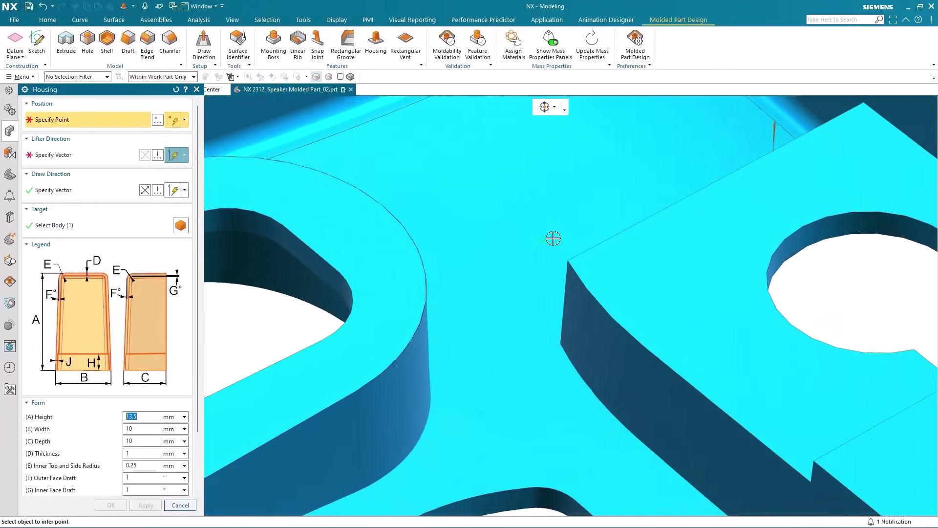
click(541, 253)
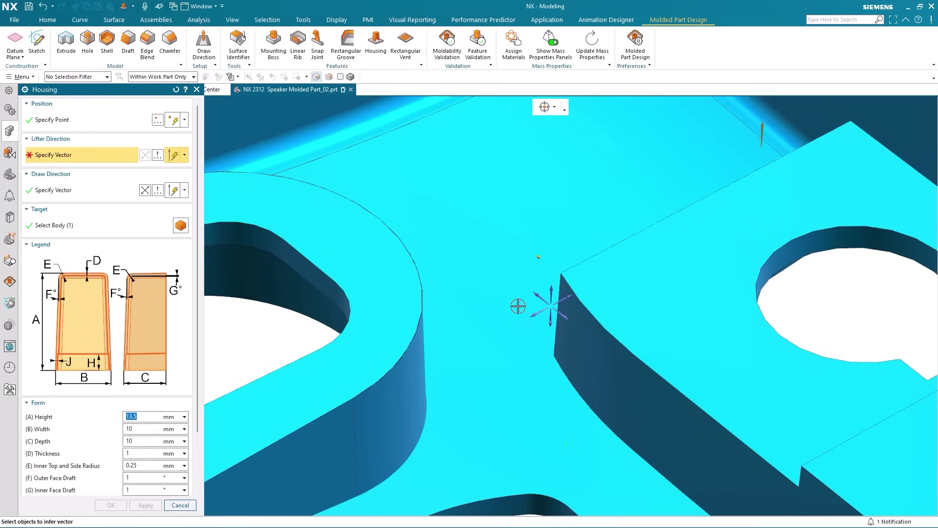
click(535, 315)
middle_click(517, 273)
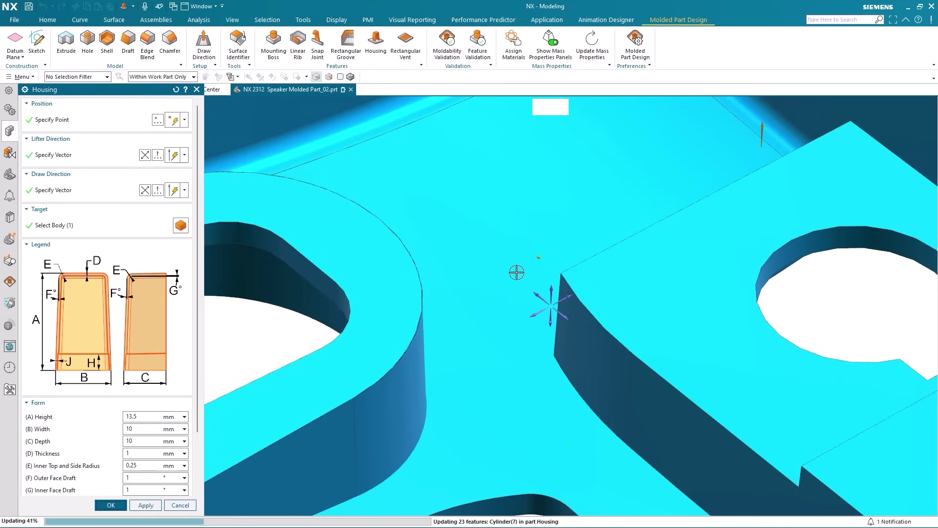
scroll(516, 273, down, 5)
scroll(517, 273, down, 4)
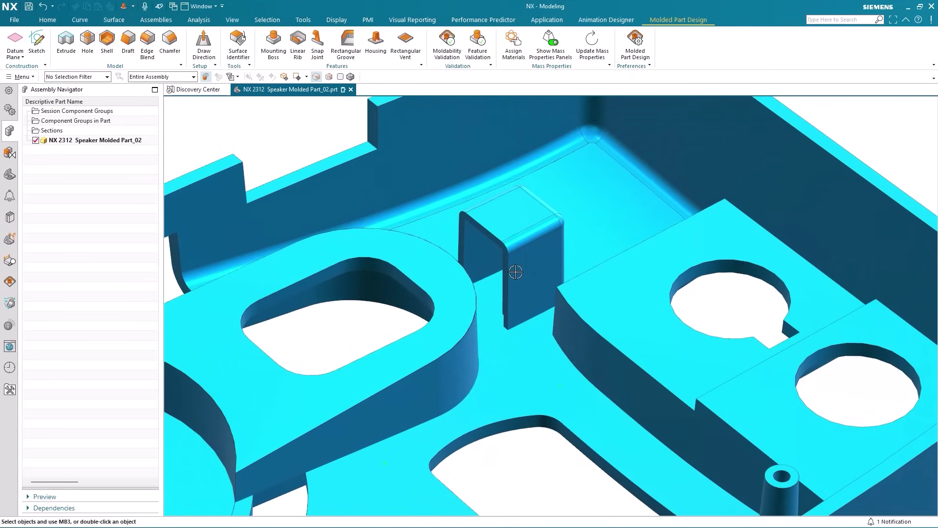
scroll(444, 172, up, 3)
middle_drag(444, 172, 375, 114)
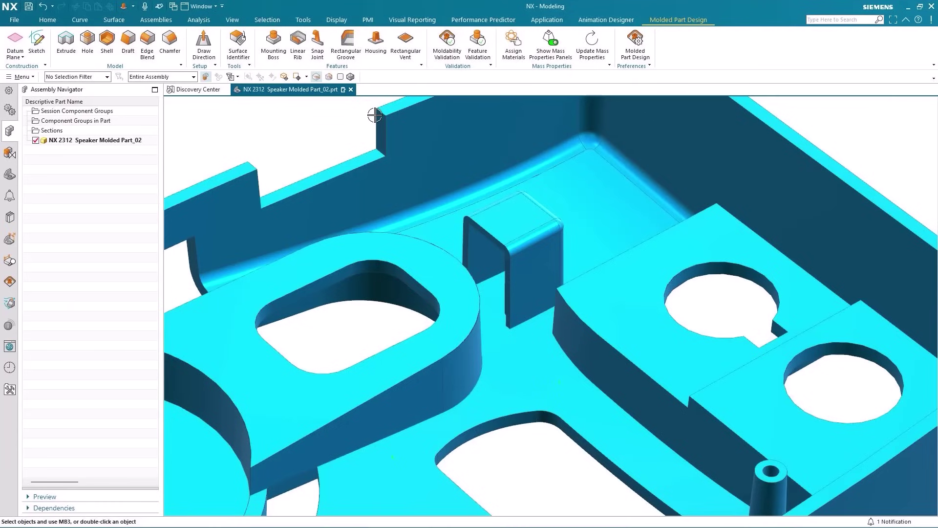
- Cut a three-slot rectangular vent in the back wall, using default directions and the wall as stationary face
middle_drag(374, 114, 375, 135)
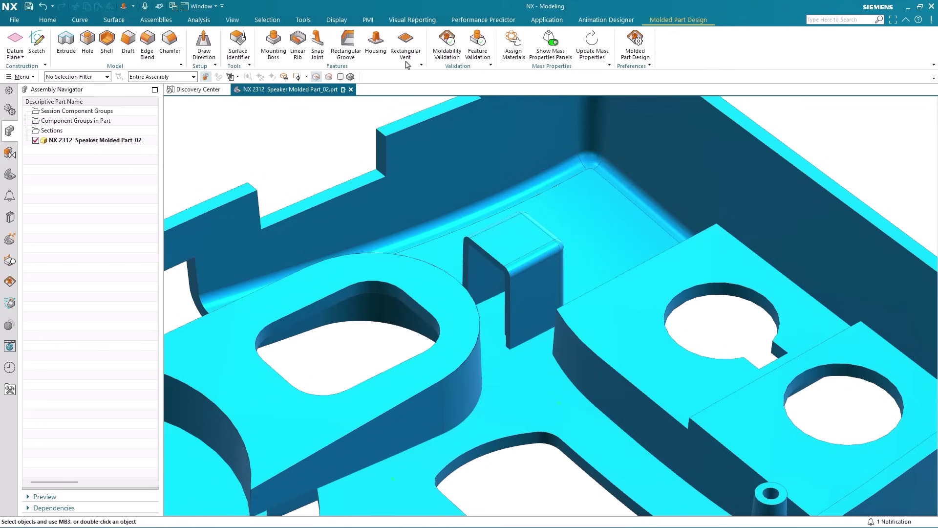
click(405, 45)
mouse_move(513, 183)
middle_down()
mouse_move(586, 219)
mouse_move(630, 198)
middle_up()
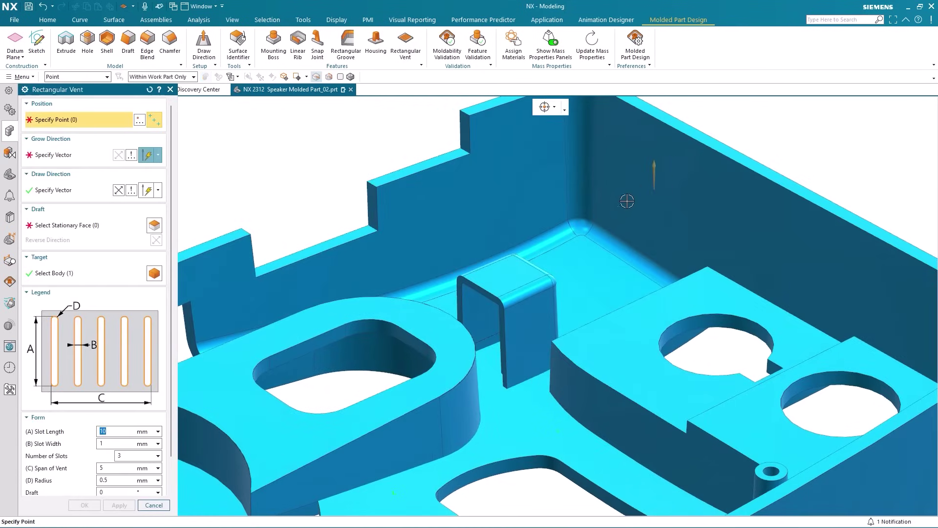
click(648, 186)
middle_click(647, 185)
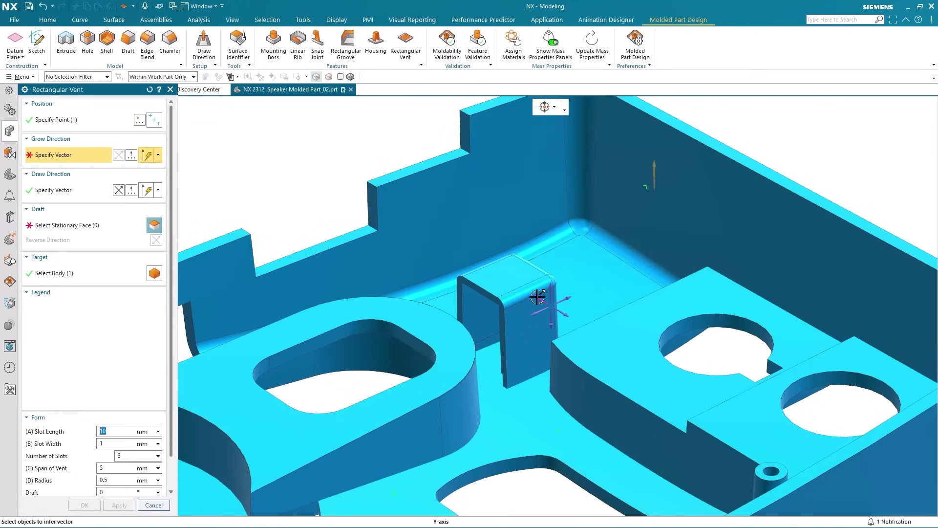
middle_click(537, 297)
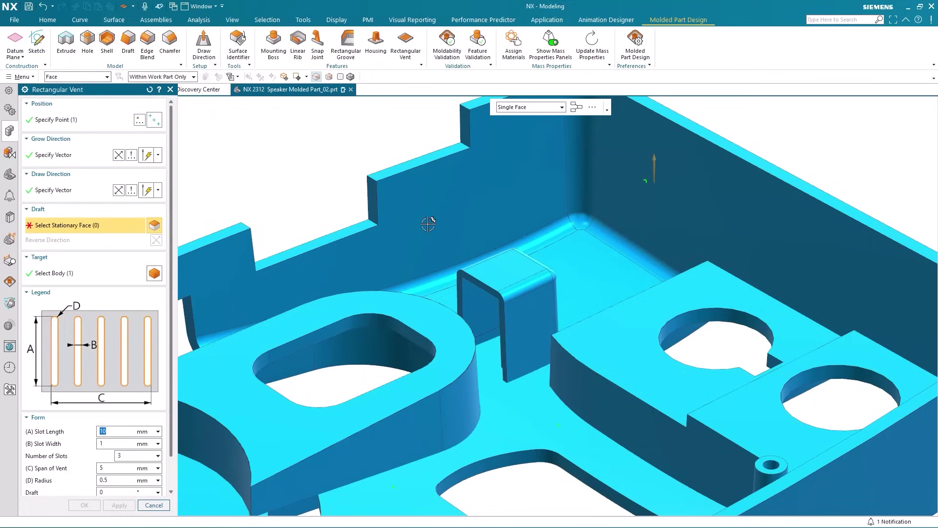
click(88, 190)
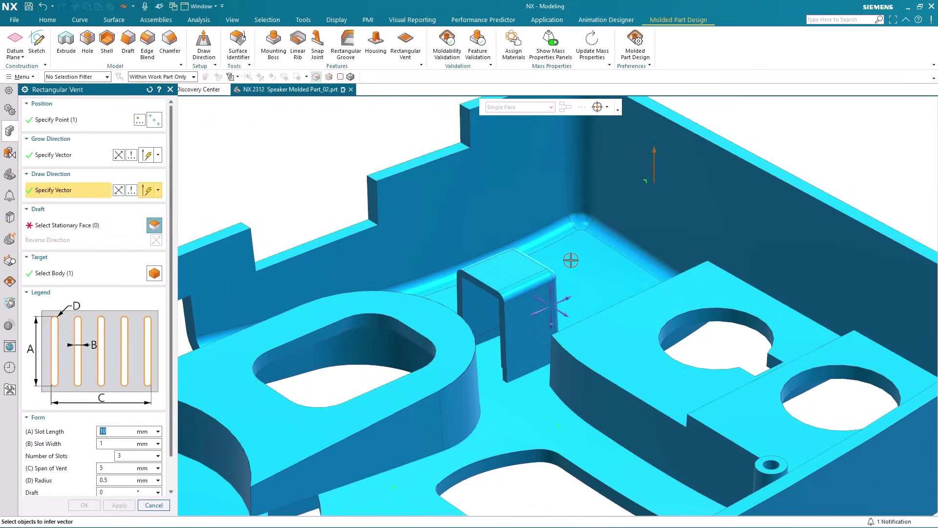
middle_click(567, 297)
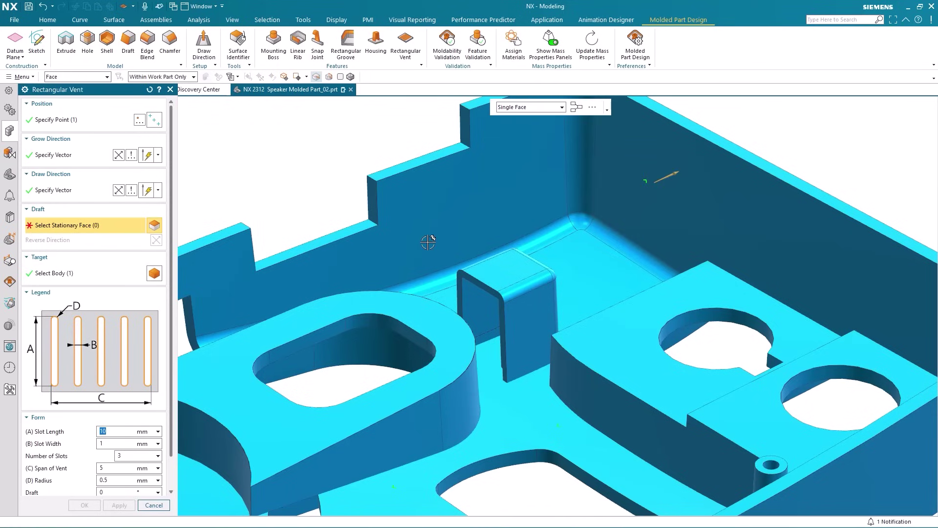
click(633, 210)
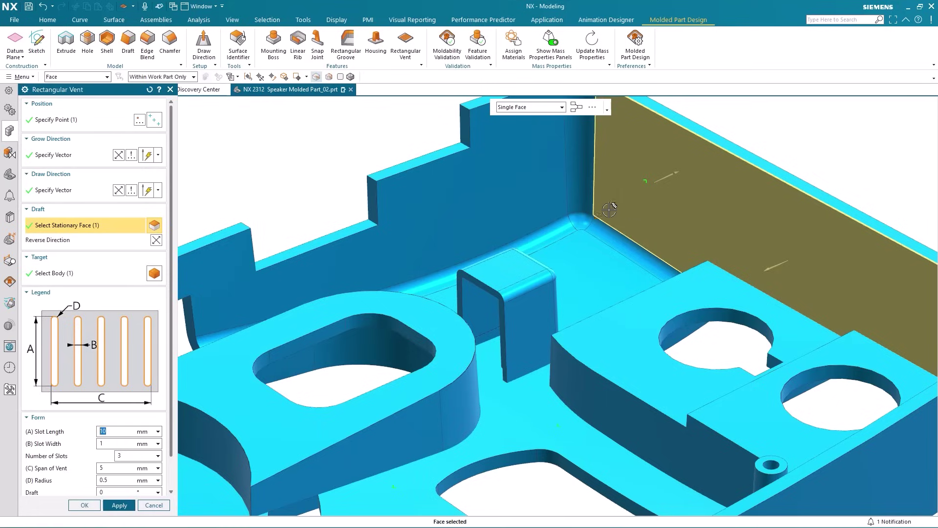
middle_click(338, 145)
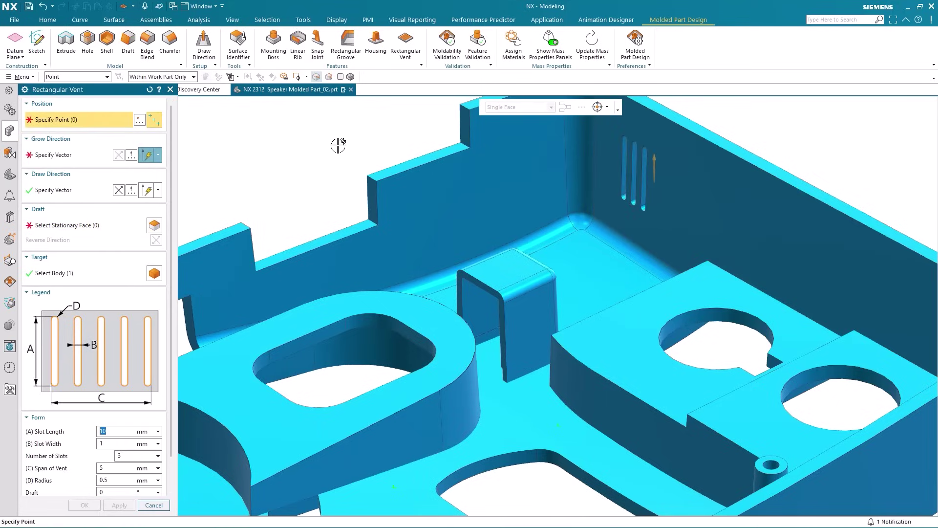
key(Escape)
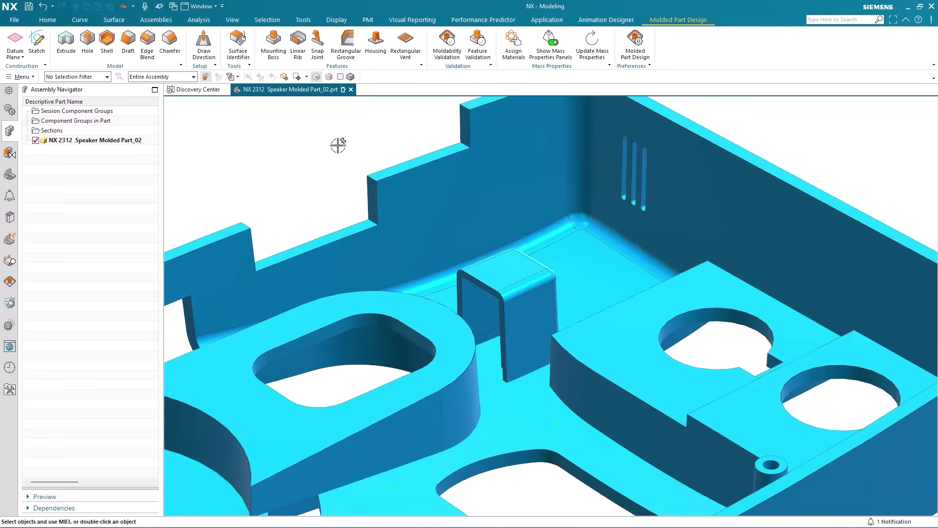
- Try a snap joint point on the slot edge, then undo it to start over
middle_drag(338, 145, 338, 139)
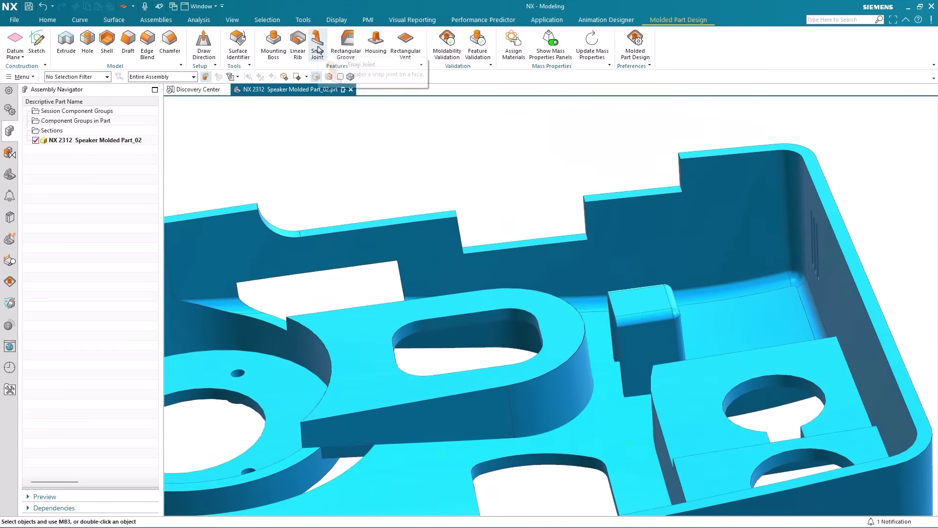
scroll(450, 293, up, 5)
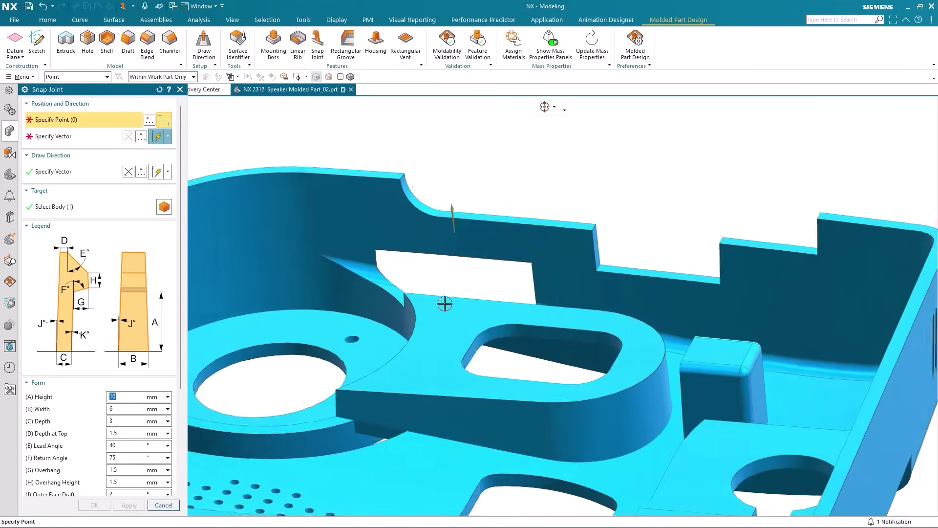
scroll(458, 283, up, 5)
middle_drag(458, 283, 424, 305)
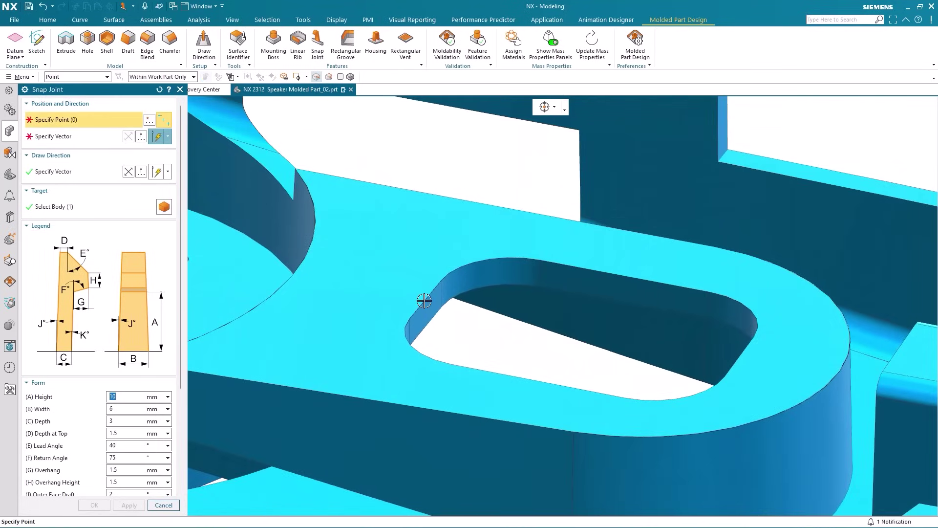
click(424, 300)
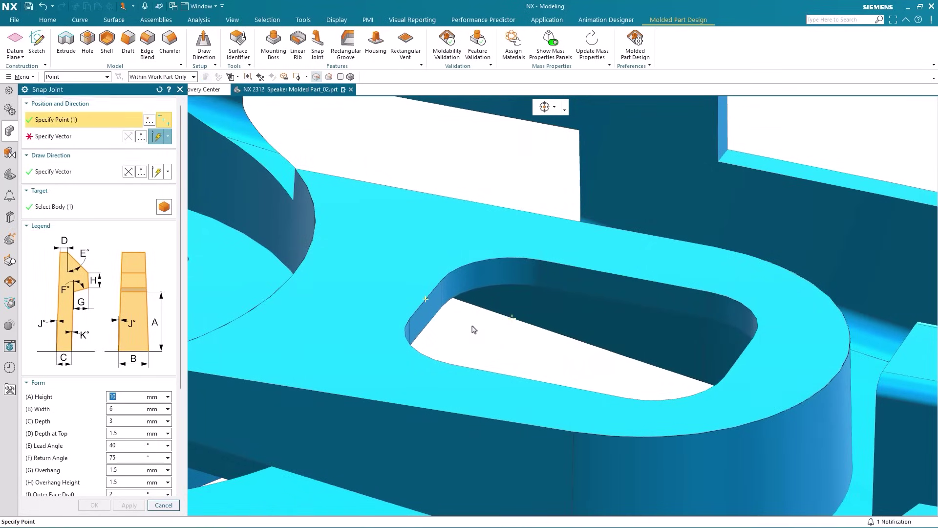
middle_click(473, 330)
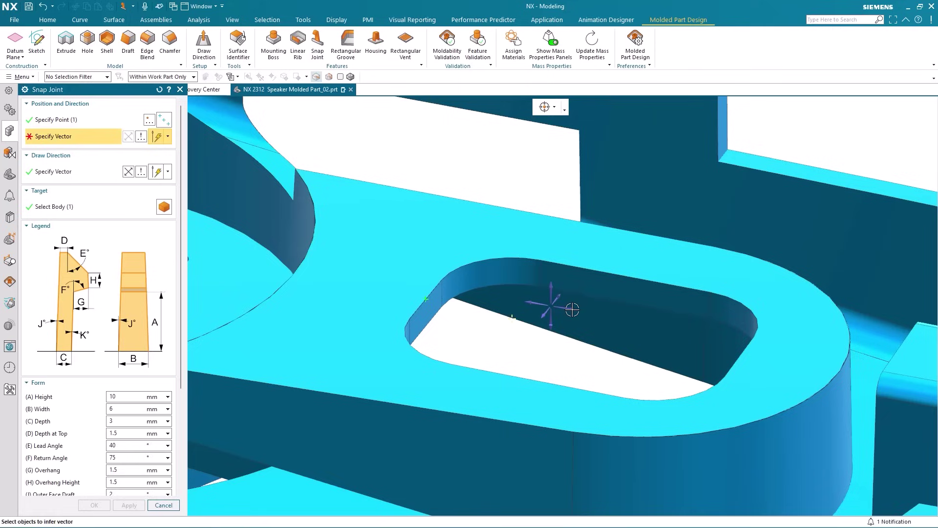
key(ctrl+z)
- Create the snap joint on the oval rib edge, oriented along the inferred X-axis
mouse_move(484, 333)
middle_down()
mouse_move(497, 314)
mouse_move(476, 258)
middle_up()
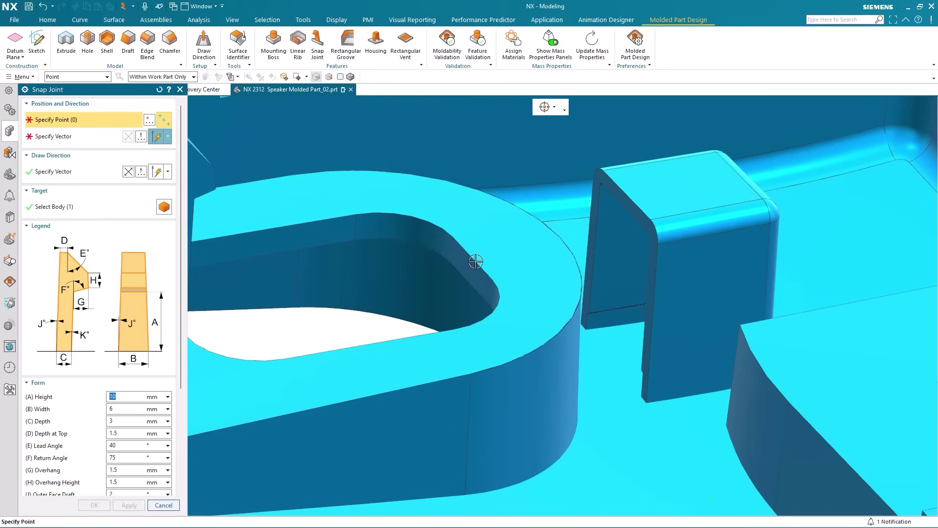
click(473, 259)
middle_drag(401, 284, 353, 297)
middle_click(353, 297)
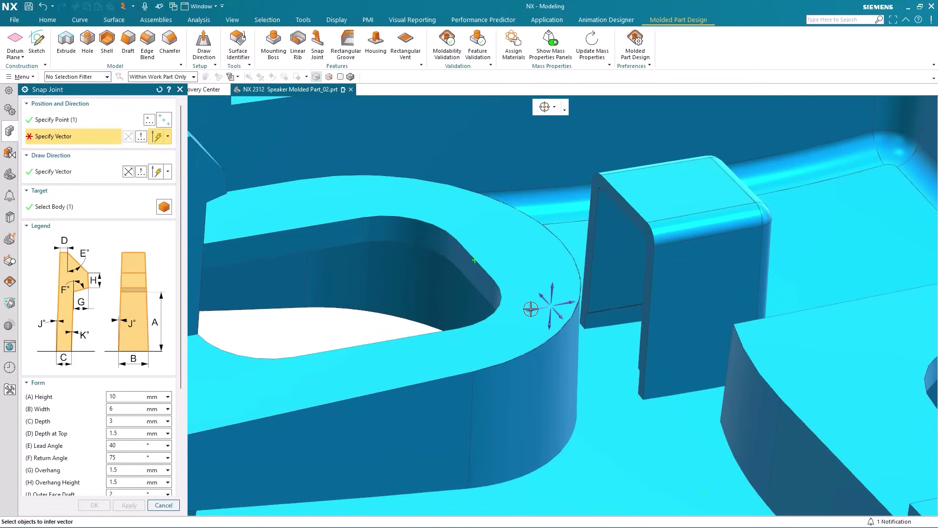
click(530, 309)
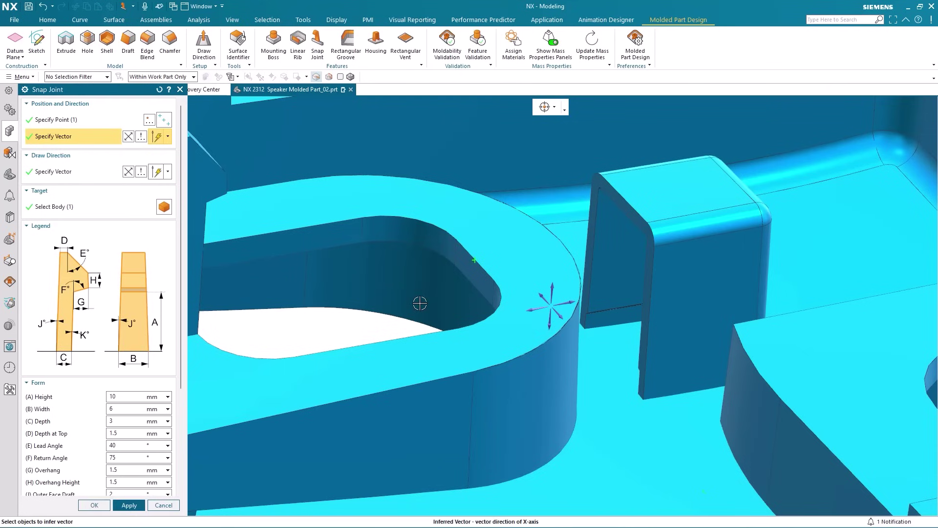
middle_drag(421, 302, 408, 302)
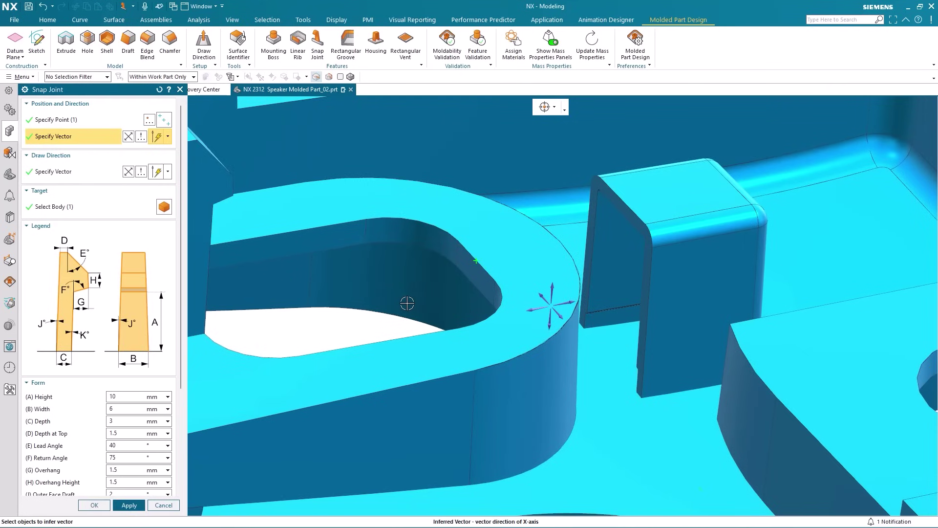
middle_click(320, 311)
mouse_move(321, 312)
middle_down()
mouse_move(410, 112)
mouse_move(359, 66)
middle_up()
- Add a rectangular groove along the curved outer wall's top edge and zoom out to the whole part
click(350, 45)
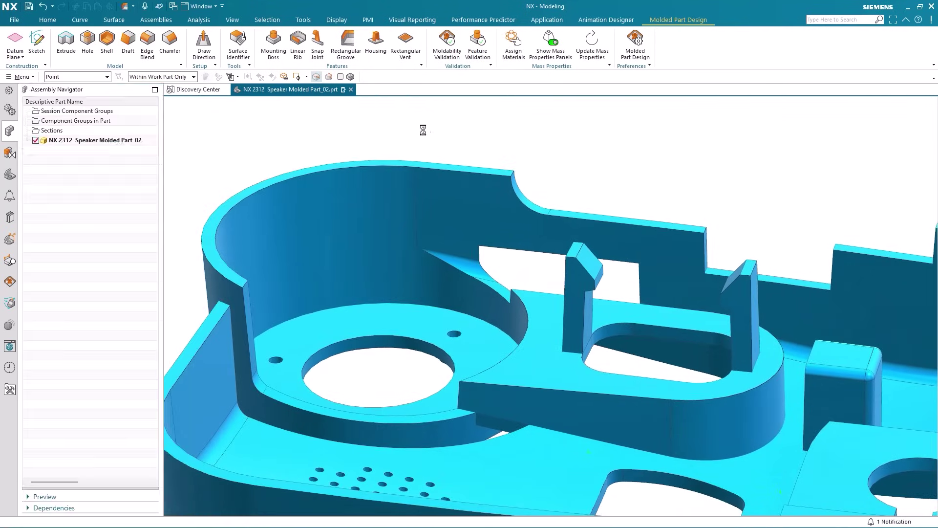
click(442, 167)
middle_click(448, 134)
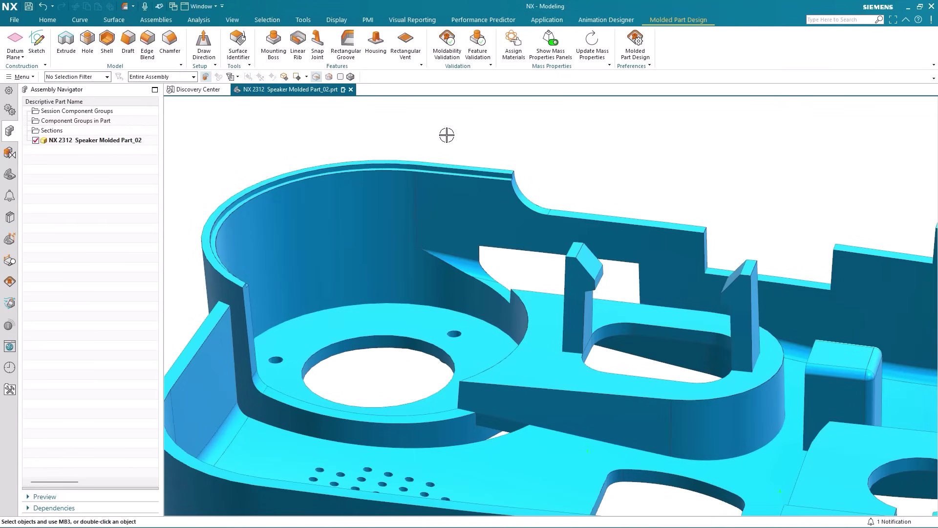
scroll(447, 134, down, 4)
mouse_move(462, 136)
middle_down()
mouse_move(414, 114)
mouse_move(414, 147)
middle_up()
click(273, 45)
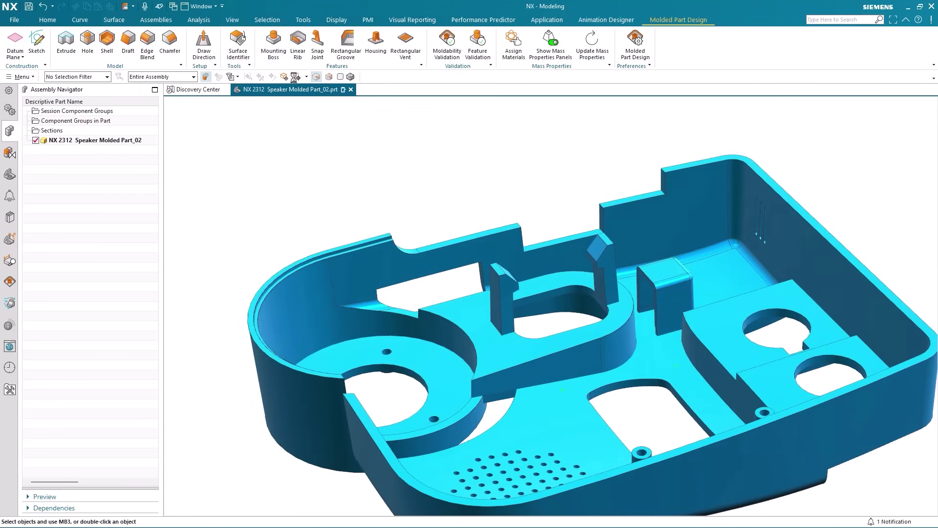
scroll(454, 242, up, 3)
scroll(514, 308, up, 3)
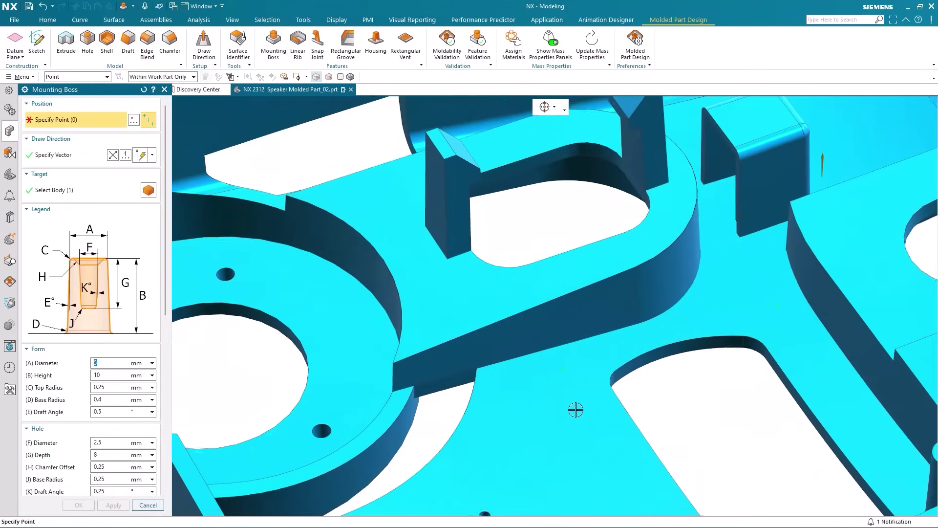
- Create two hollow mounting bosses at two floor points, then orbit to inspect them
click(561, 369)
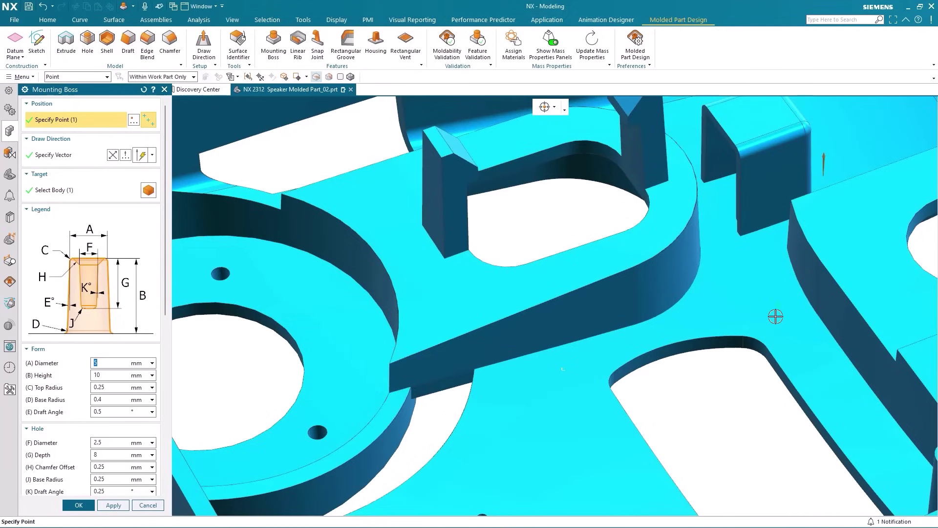
click(777, 307)
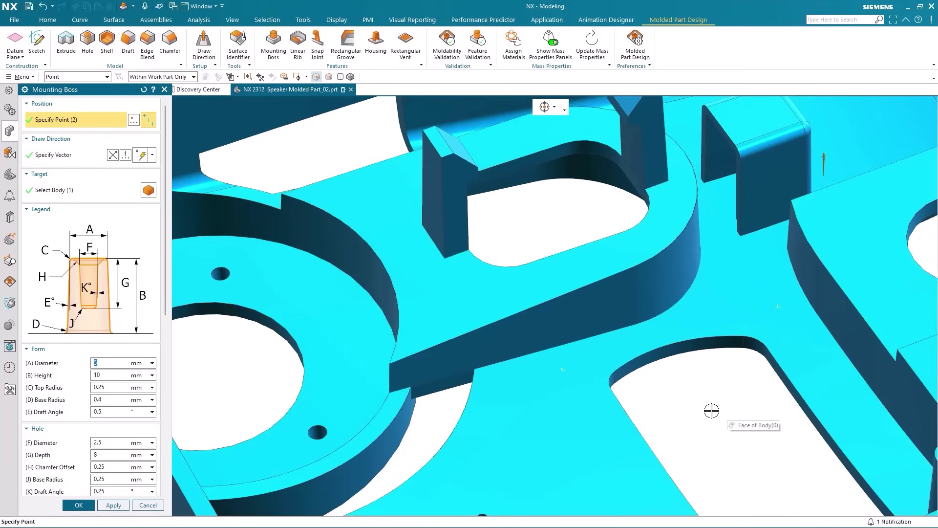
middle_drag(712, 411, 583, 411)
key(Return)
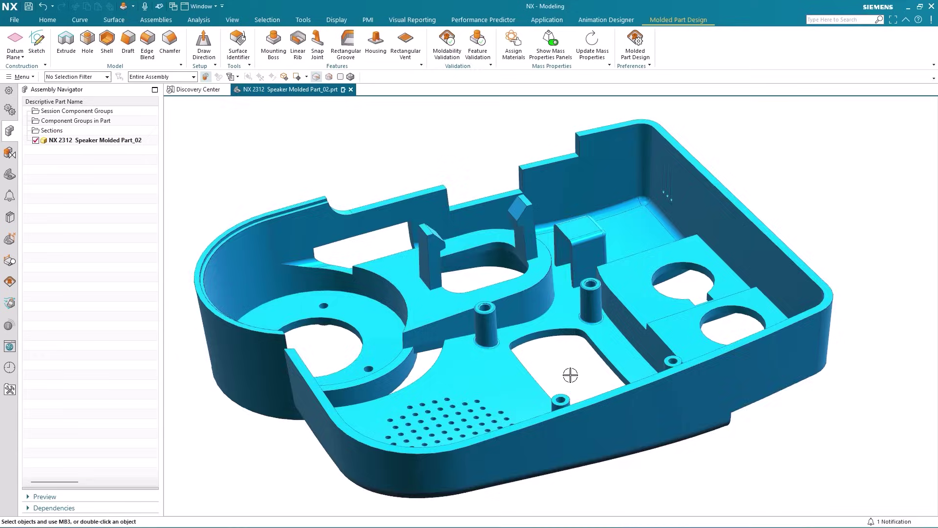
middle_drag(571, 374, 563, 360)
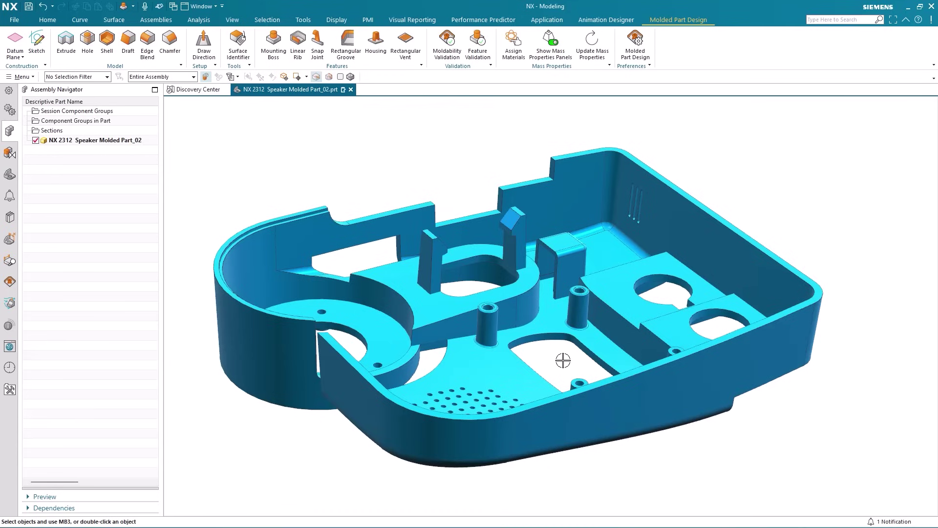
mouse_move(563, 359)
middle_down()
mouse_move(444, 217)
mouse_move(281, 158)
middle_up()
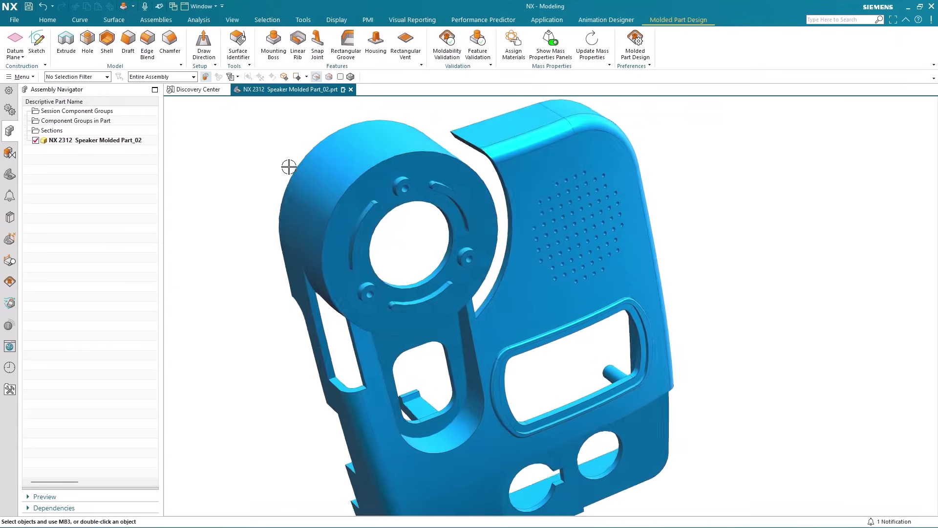
scroll(281, 158, down, 2)
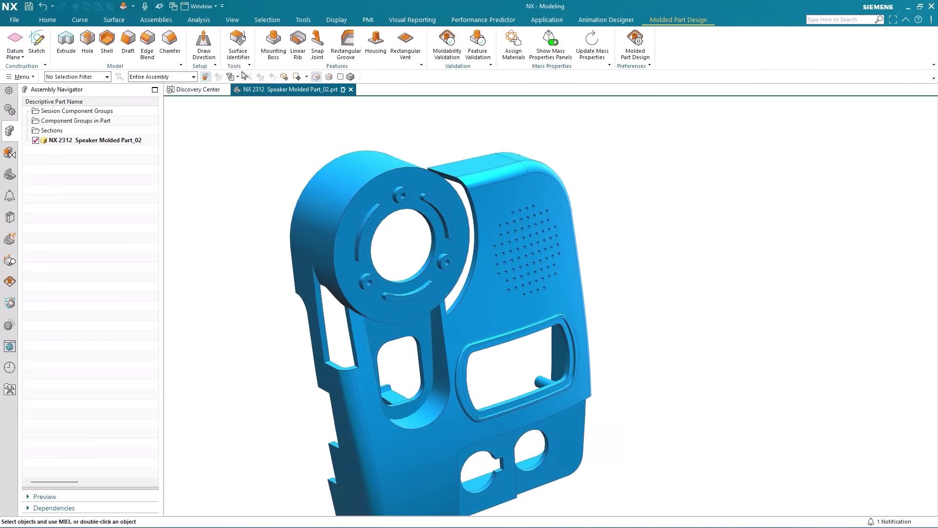
- Create a Class A surface label and apply it to the tangent outer faces
click(237, 46)
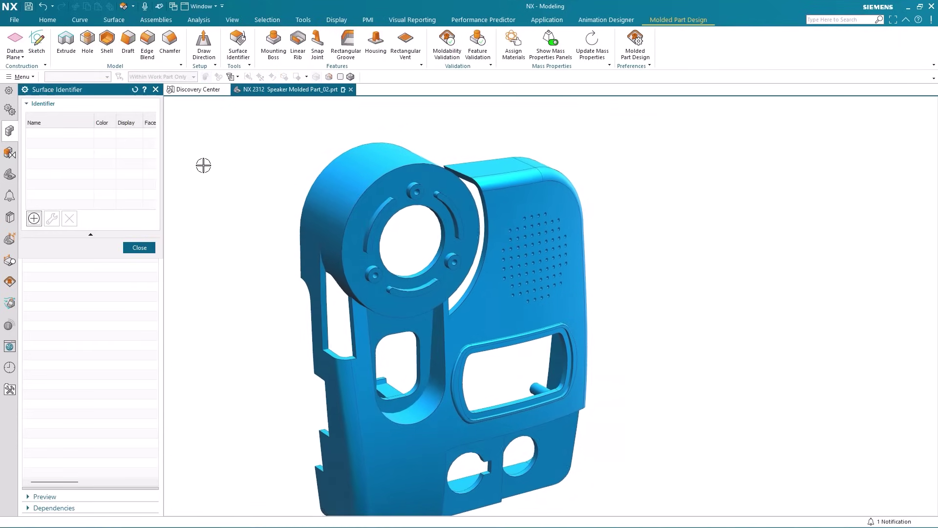
click(35, 219)
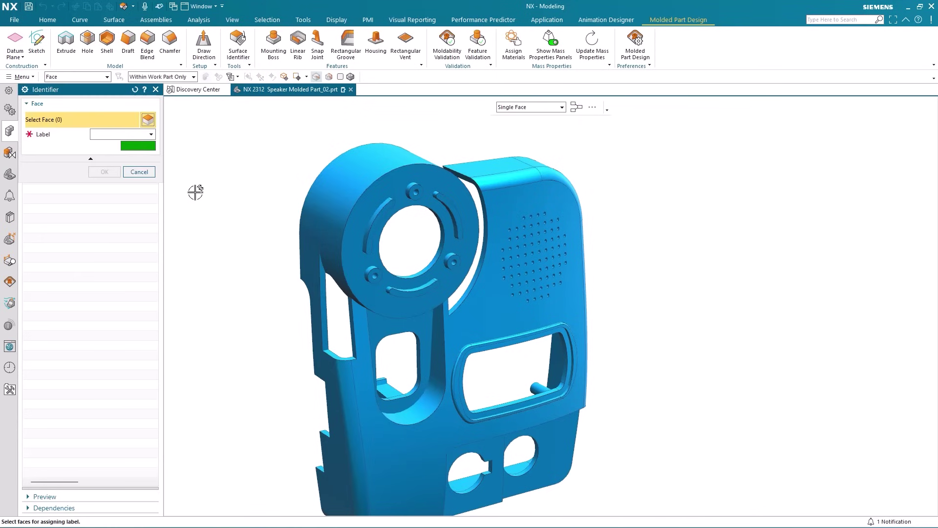
middle_drag(195, 192, 291, 153)
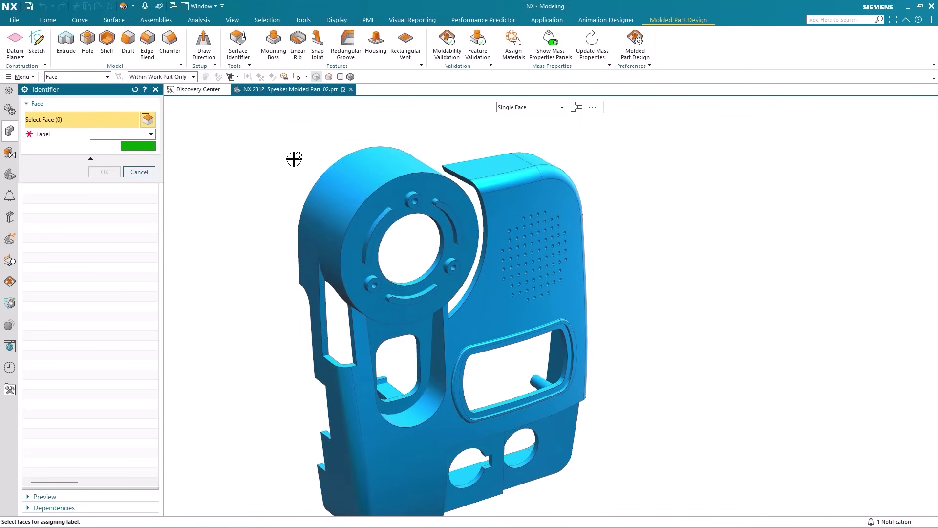
click(542, 109)
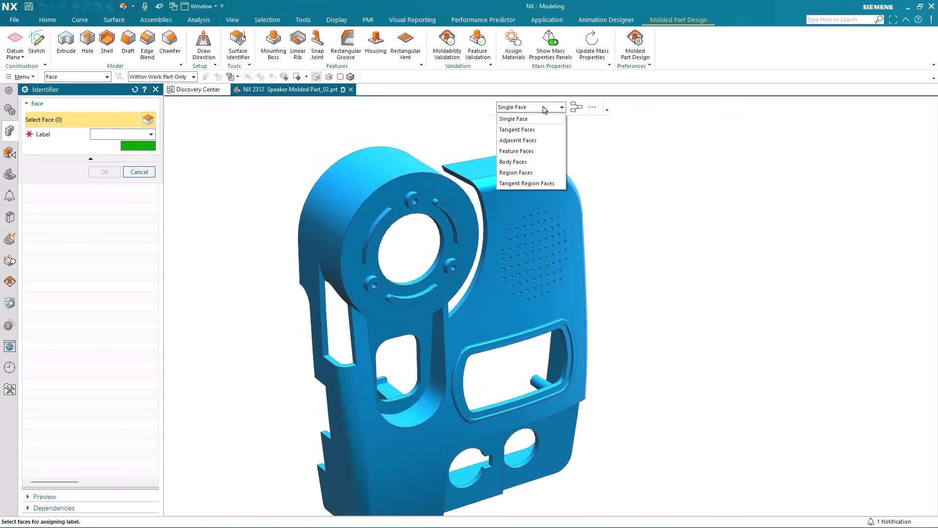
click(513, 184)
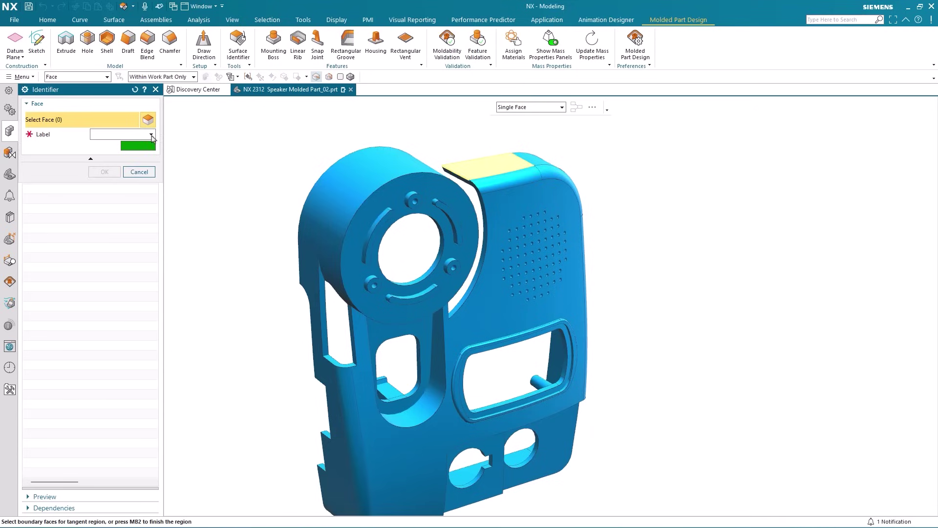
click(152, 136)
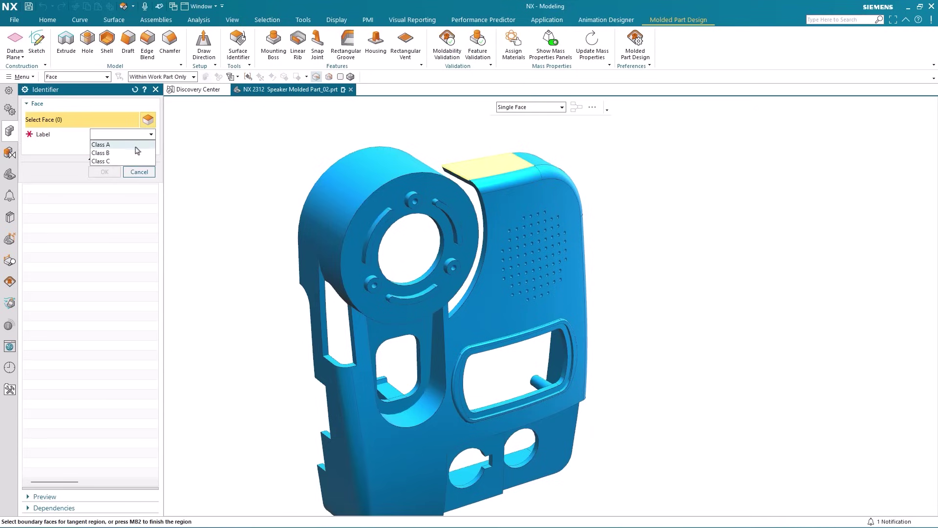
click(100, 144)
click(104, 171)
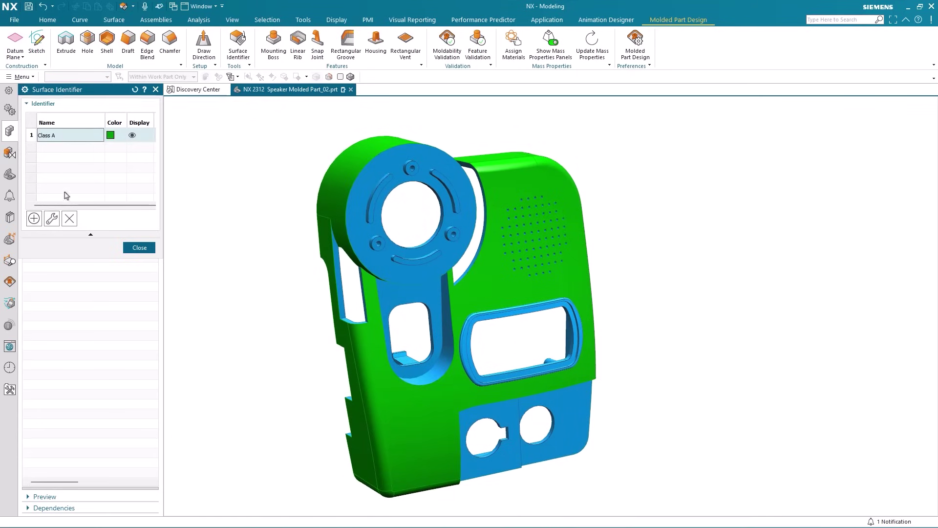
- Add the rectangular bezel face and the window rim faces to the Class A label
click(52, 217)
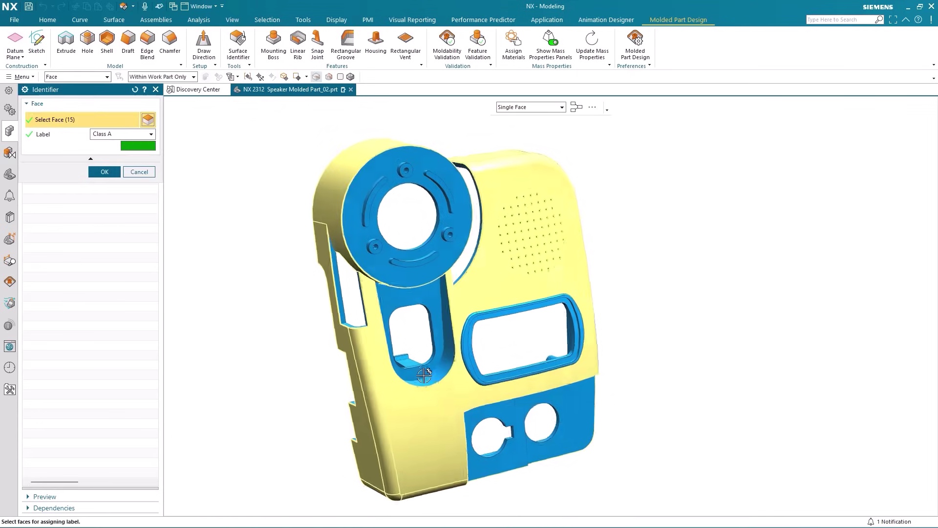
scroll(423, 373, up, 3)
scroll(421, 359, up, 2)
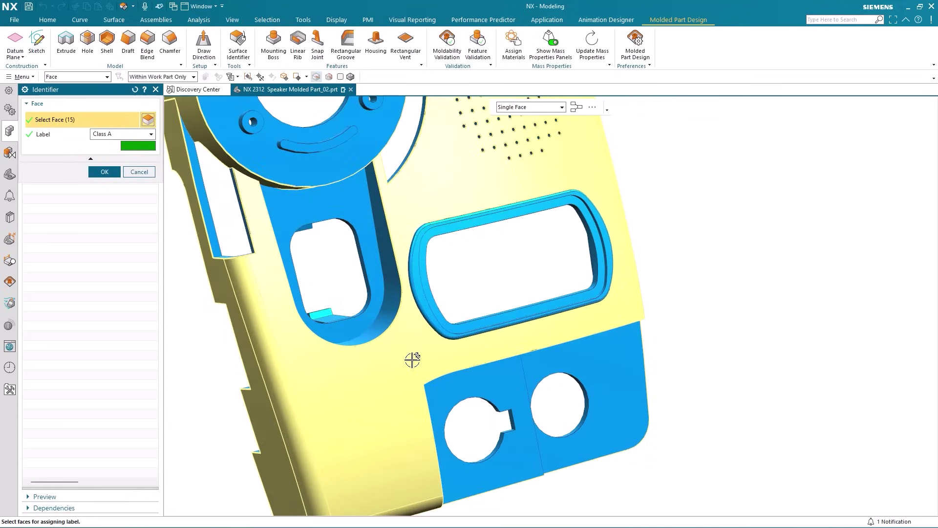
click(426, 302)
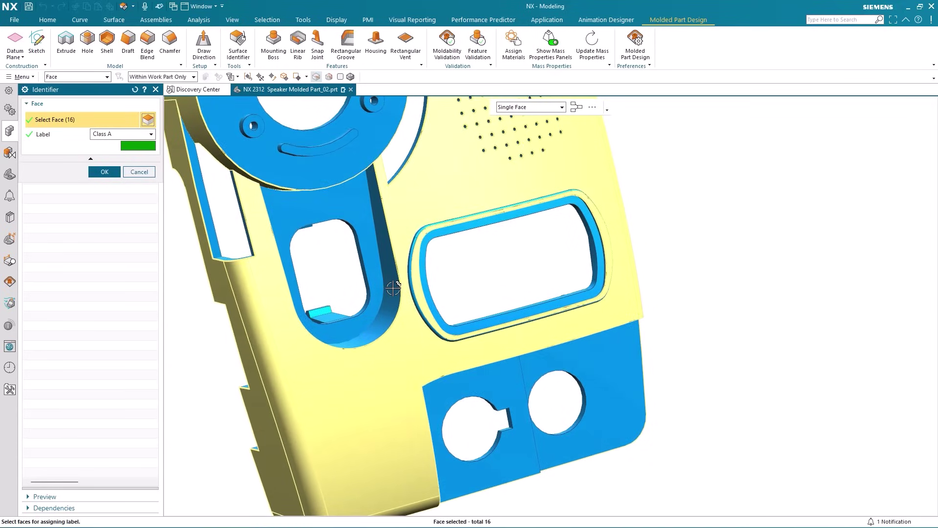
middle_drag(394, 287, 557, 147)
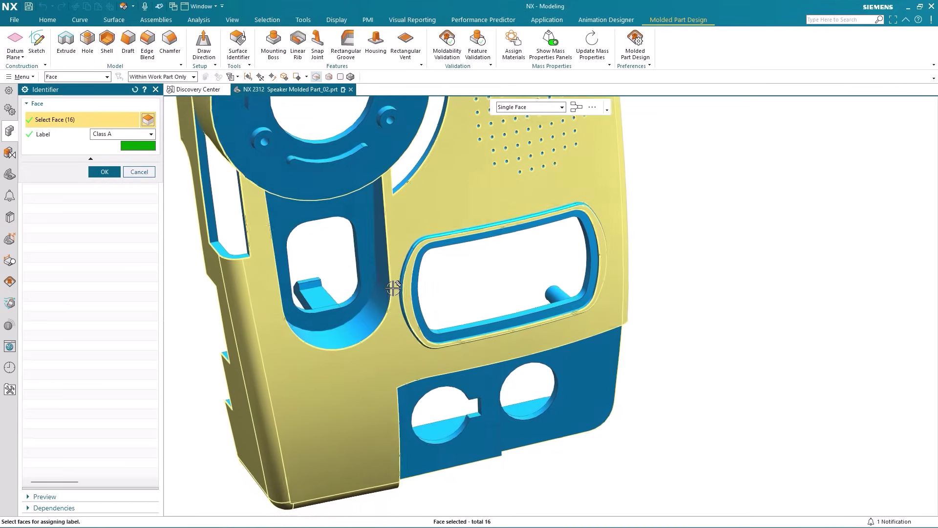
click(561, 107)
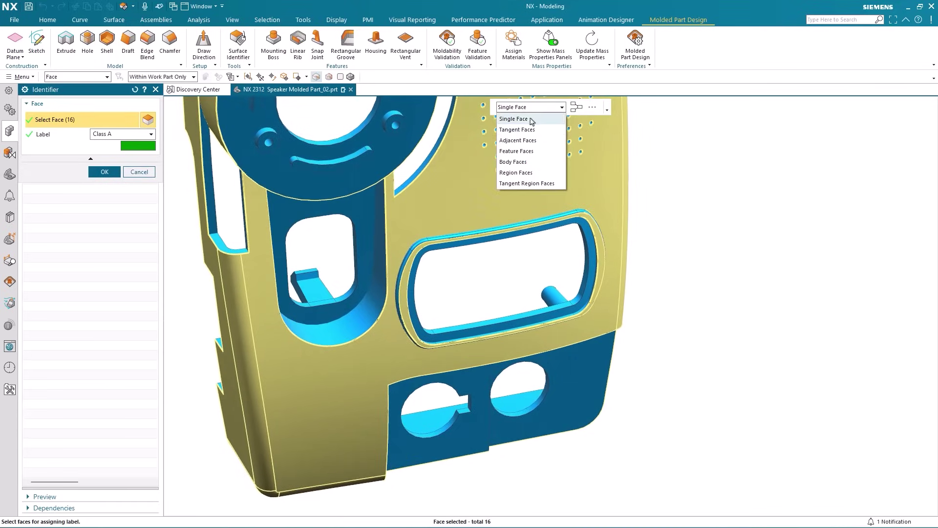
click(527, 133)
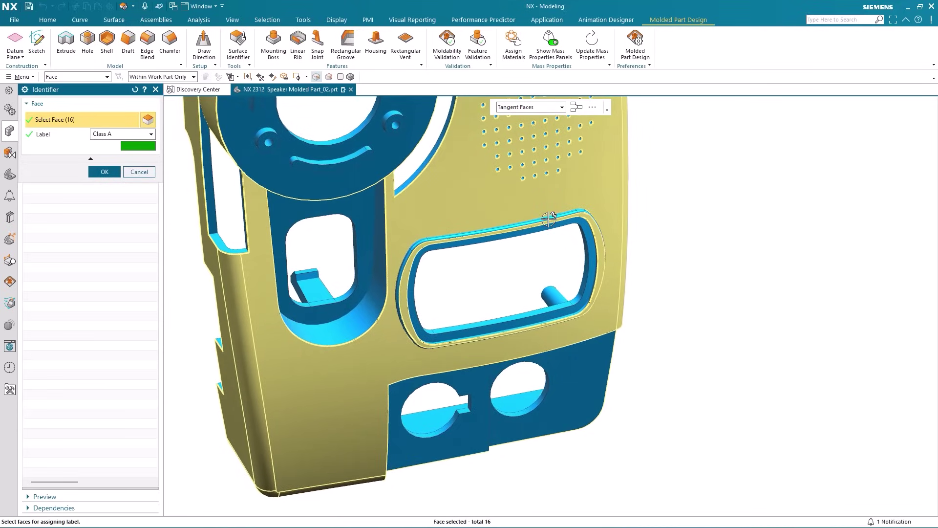
click(548, 217)
click(105, 172)
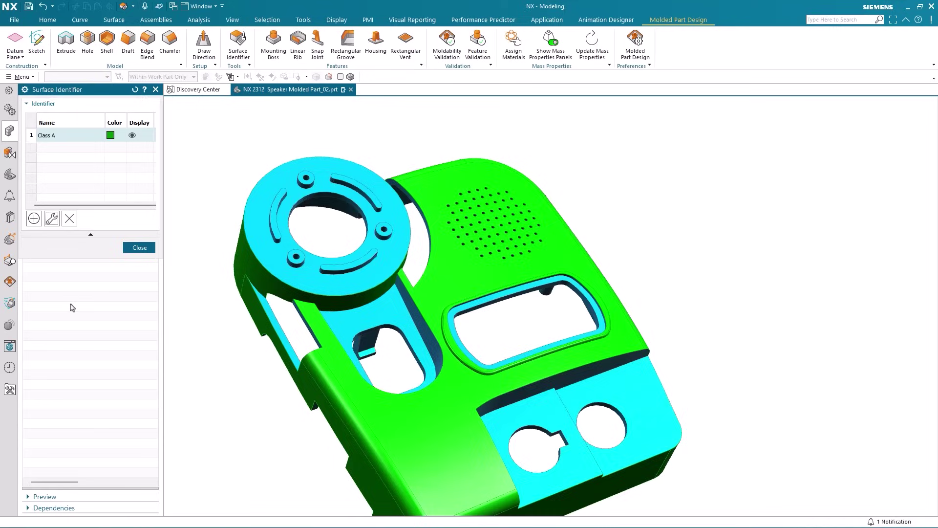
- Create a blue Class C label and assign it to the round speaker-ring face
click(34, 219)
click(150, 136)
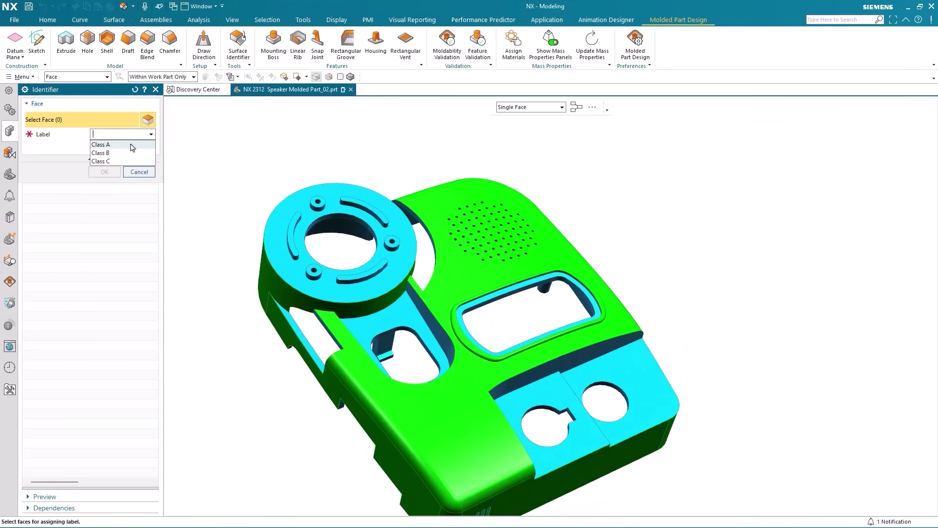
click(109, 161)
click(136, 147)
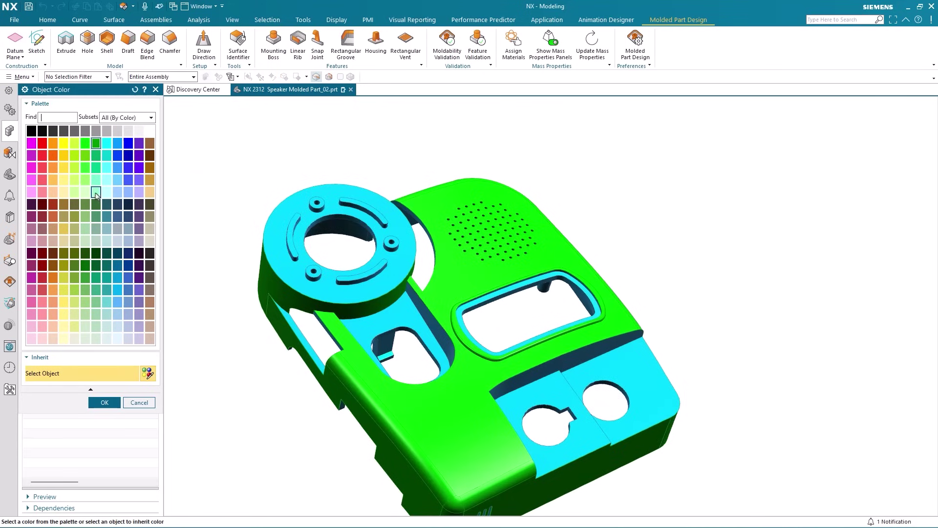
click(85, 181)
click(107, 181)
click(104, 402)
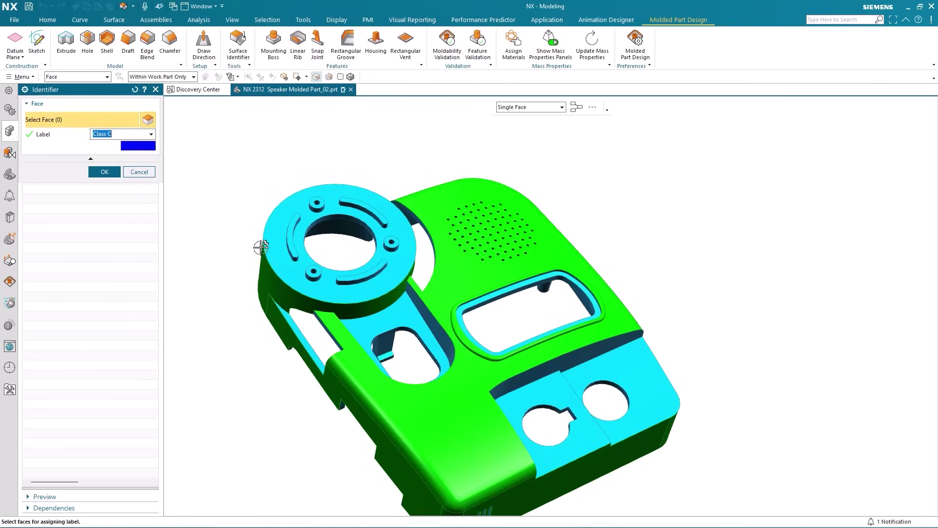
click(282, 213)
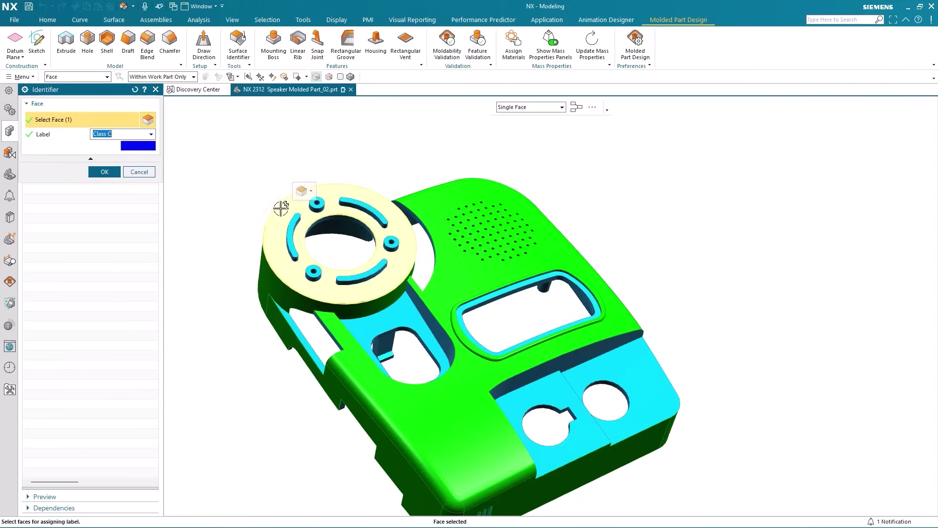
click(104, 171)
mouse_move(268, 130)
middle_down()
mouse_move(212, 160)
mouse_move(179, 274)
middle_up()
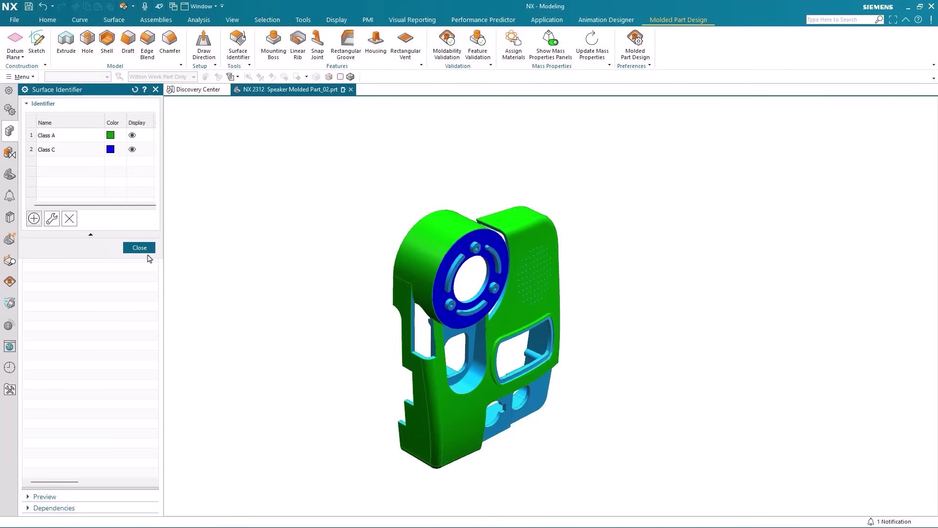
- Close the surface label list and run Feature Validation on the part's interior features
click(139, 248)
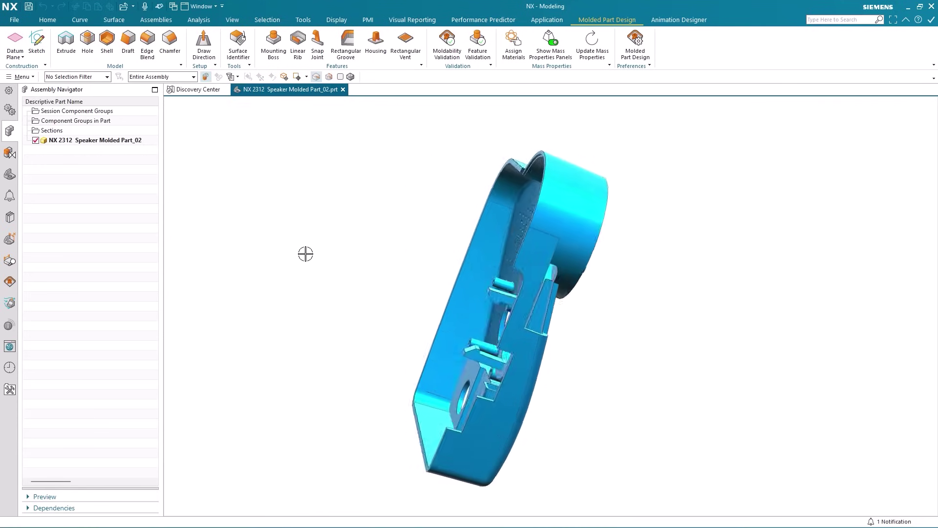
mouse_move(306, 255)
middle_down()
mouse_move(464, 160)
mouse_move(464, 136)
middle_up()
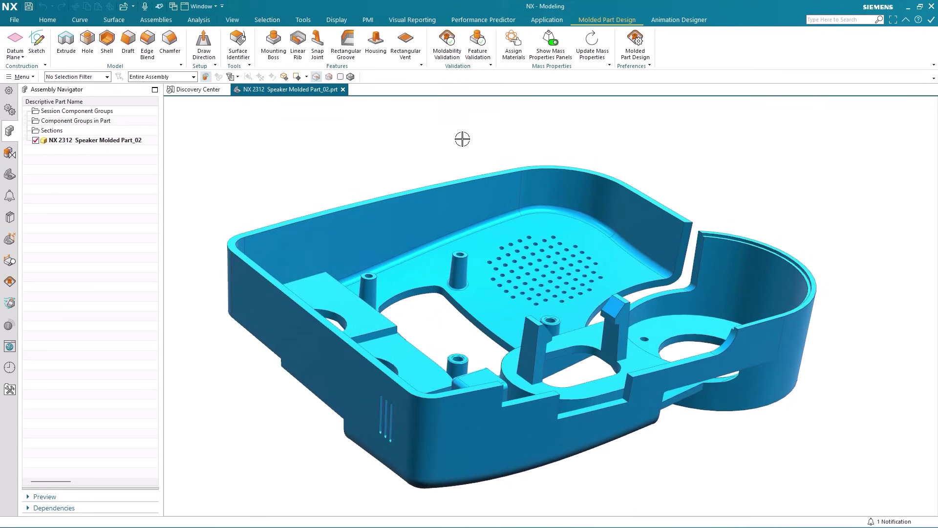
click(478, 47)
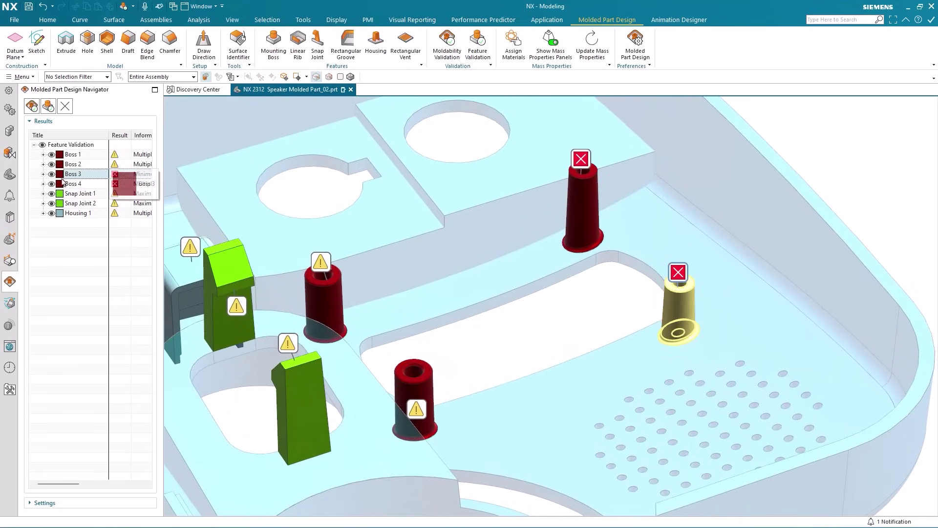
- Expand Boss 3's check results and widen the panel to read the failed top-radius message
click(43, 174)
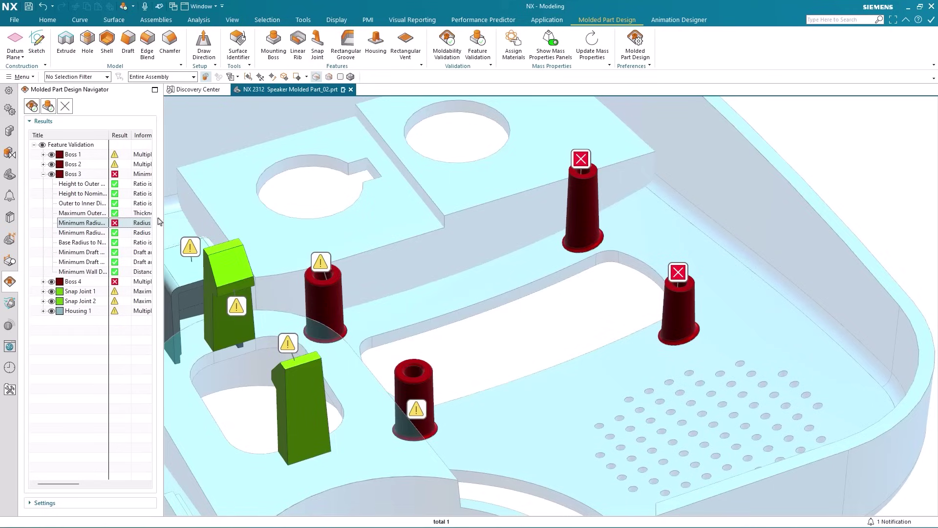
drag(163, 217, 249, 217)
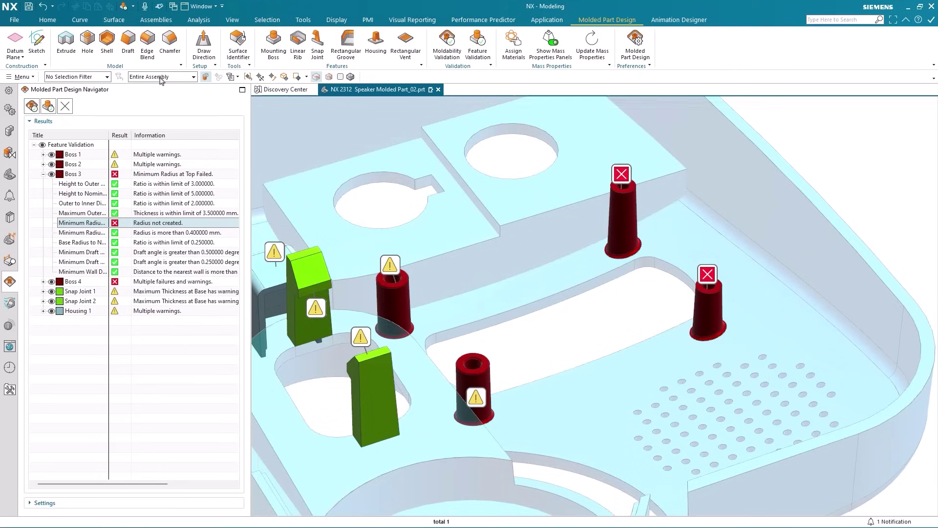
- Apply a 0.25 mm edge blend to the top edges of both failing bosses
click(149, 45)
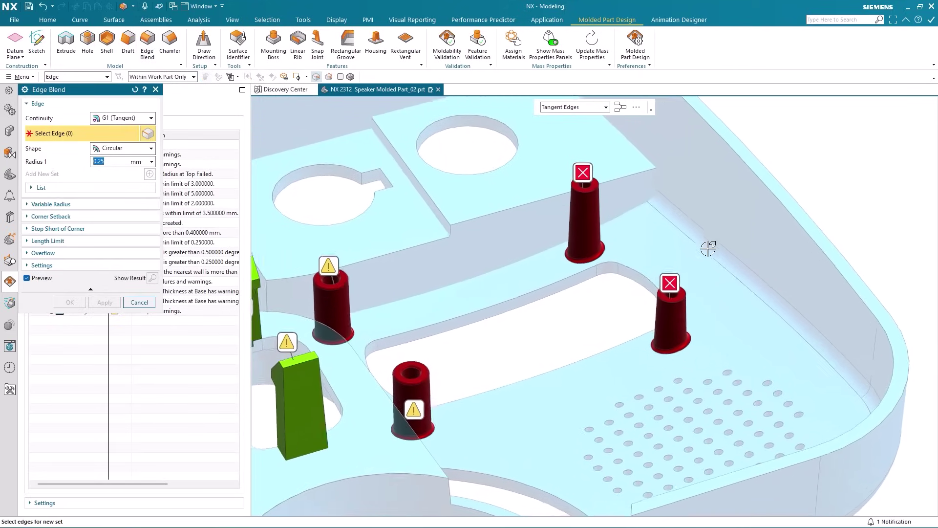
scroll(663, 293, up, 6)
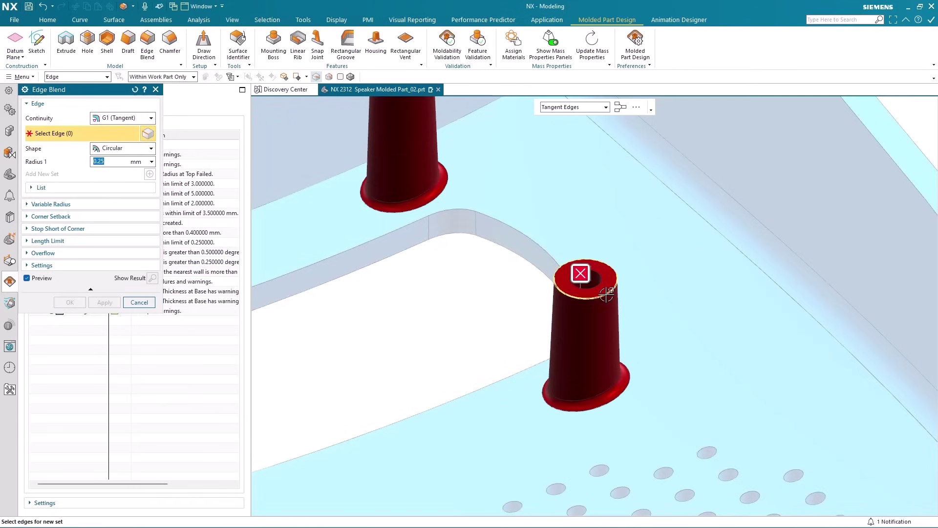
click(607, 285)
shift+middle_drag(669, 241, 663, 330)
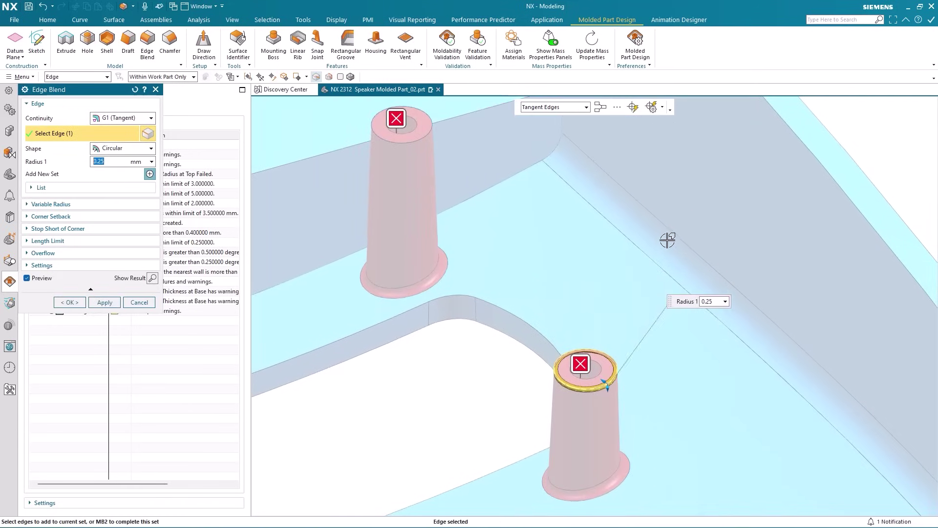
click(635, 107)
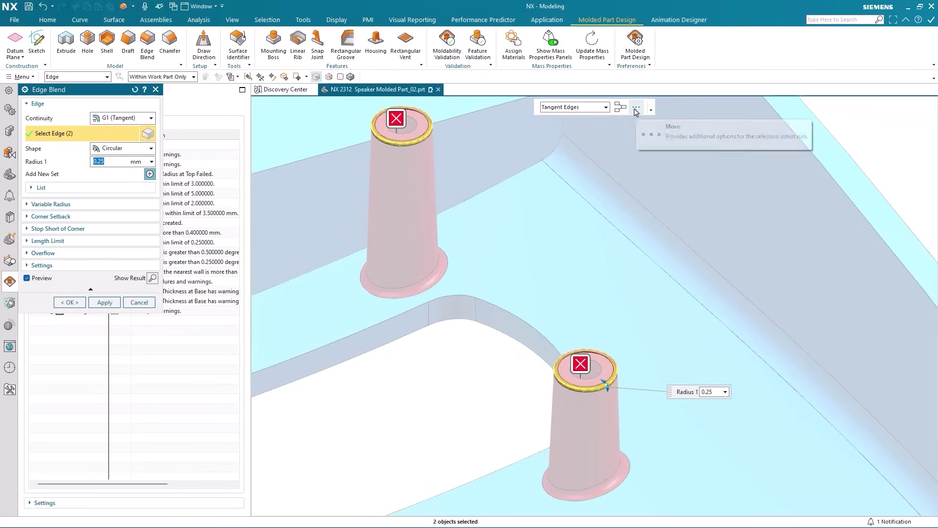
shift+middle_drag(440, 257, 440, 307)
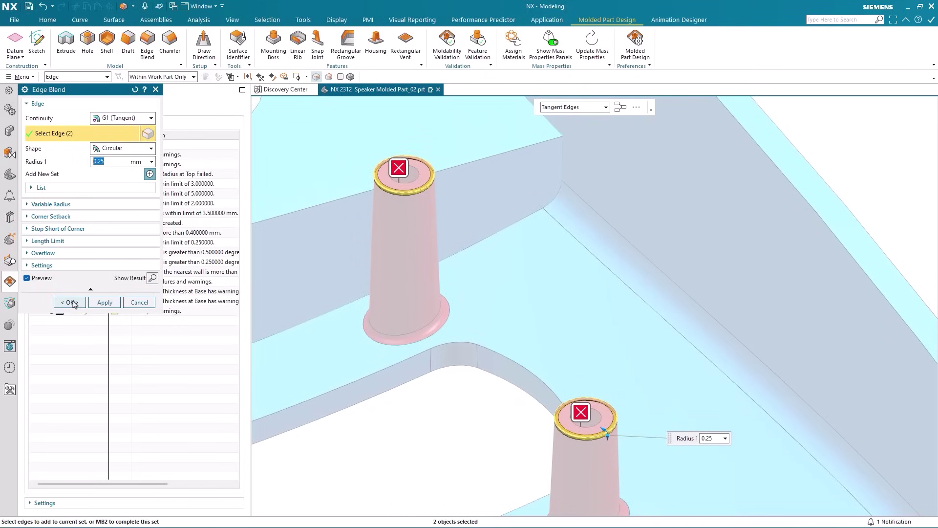
click(71, 302)
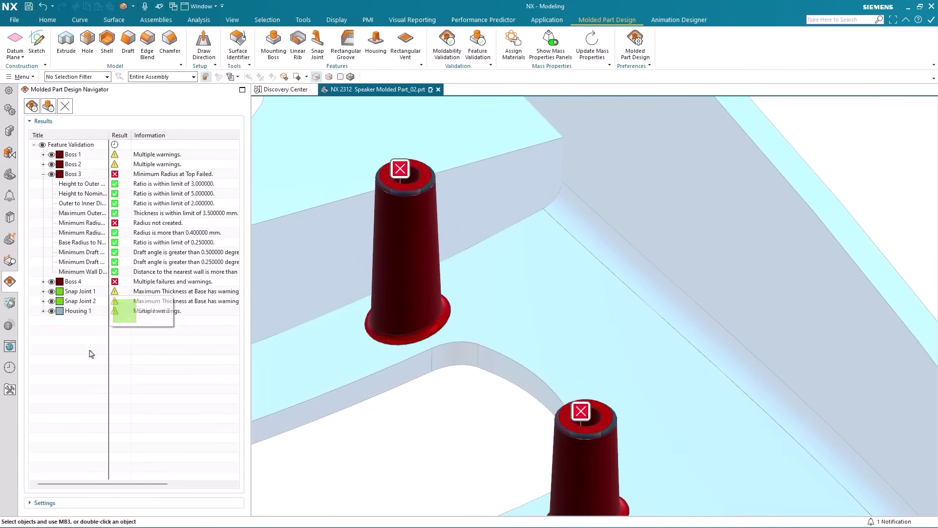
- Re-run validation on Boss 3 and Boss 4, then review Boss 4's warning results
key(ctrl+f)
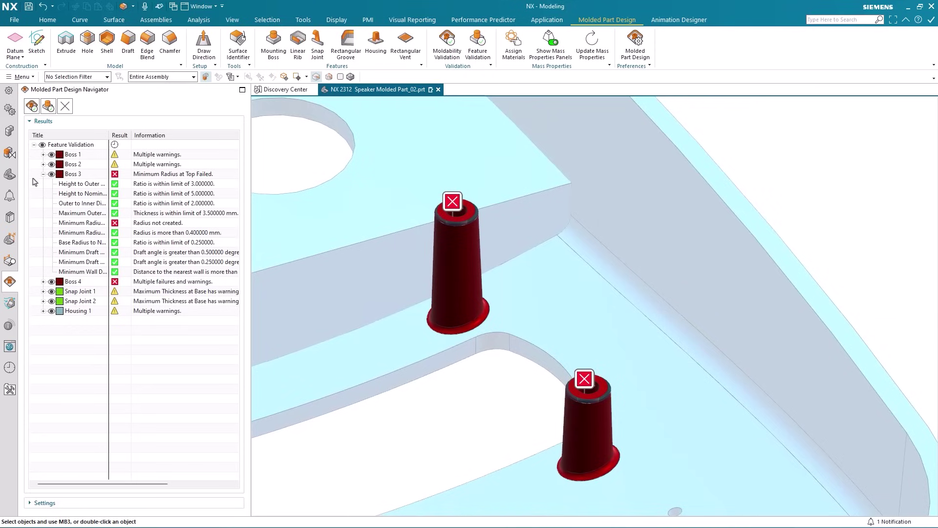
click(42, 177)
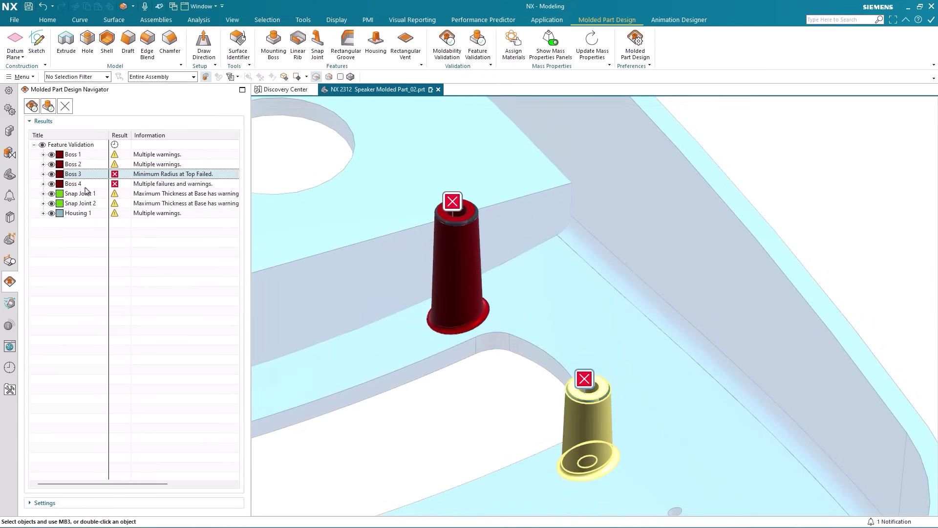
ctrl+click(72, 184)
right_click(81, 184)
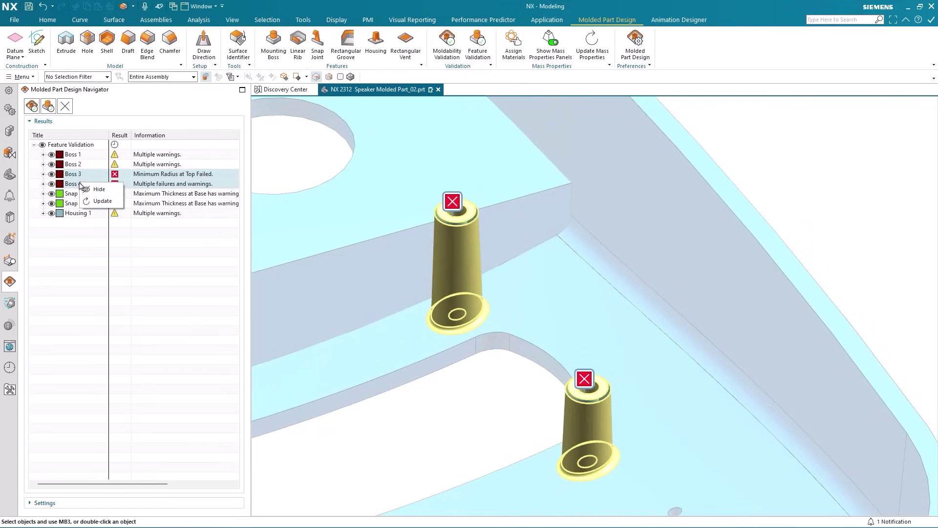
click(100, 201)
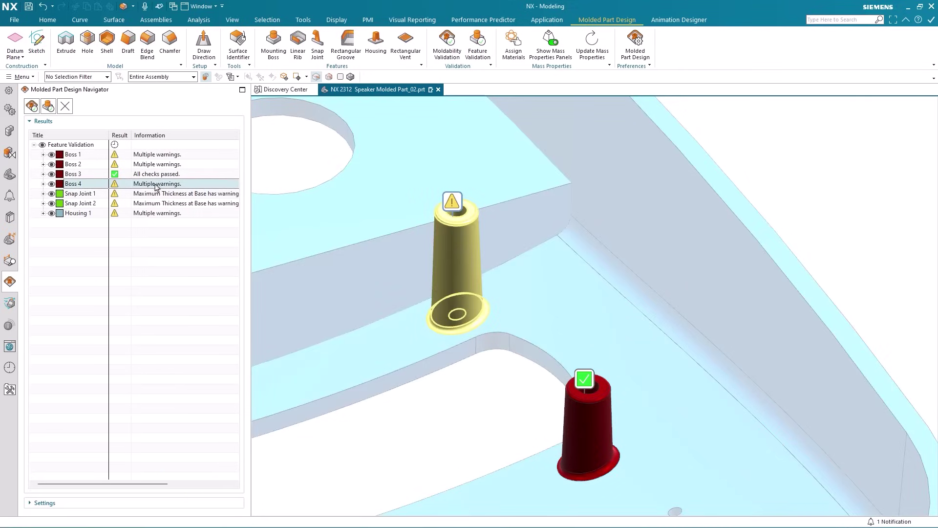
click(43, 184)
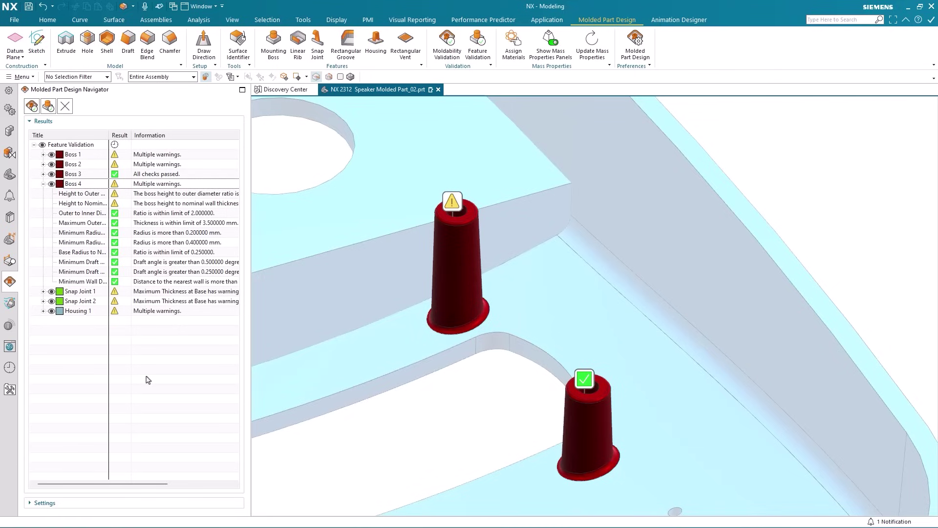
click(44, 184)
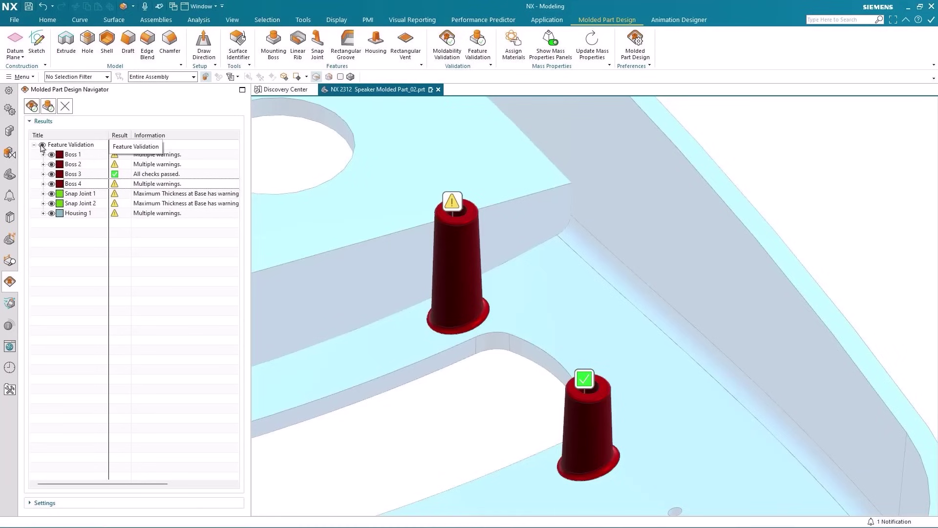
- Turn off Feature Validation markers, orbit to the outer face, and show the Assembly Navigator narrowed
click(41, 145)
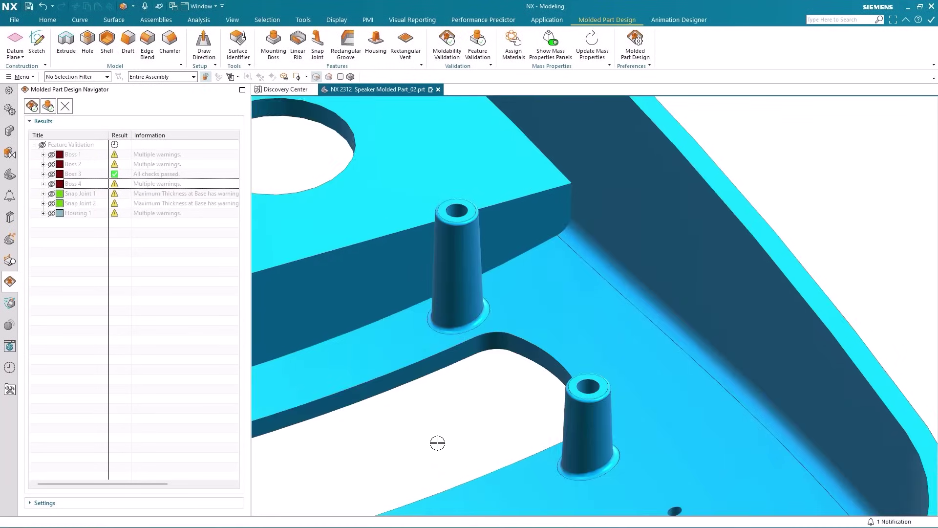
scroll(437, 442, up, 3)
mouse_move(437, 442)
middle_down()
mouse_move(420, 445)
mouse_move(264, 330)
middle_up()
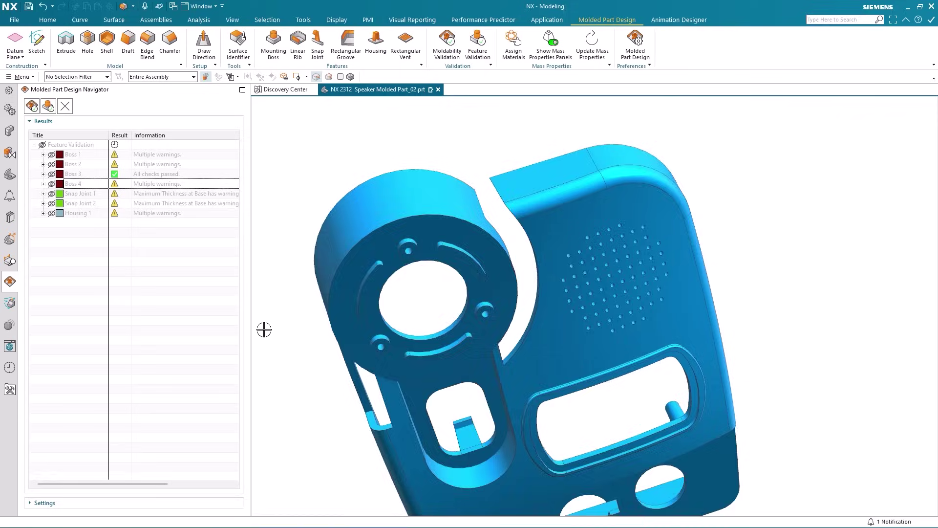
click(9, 131)
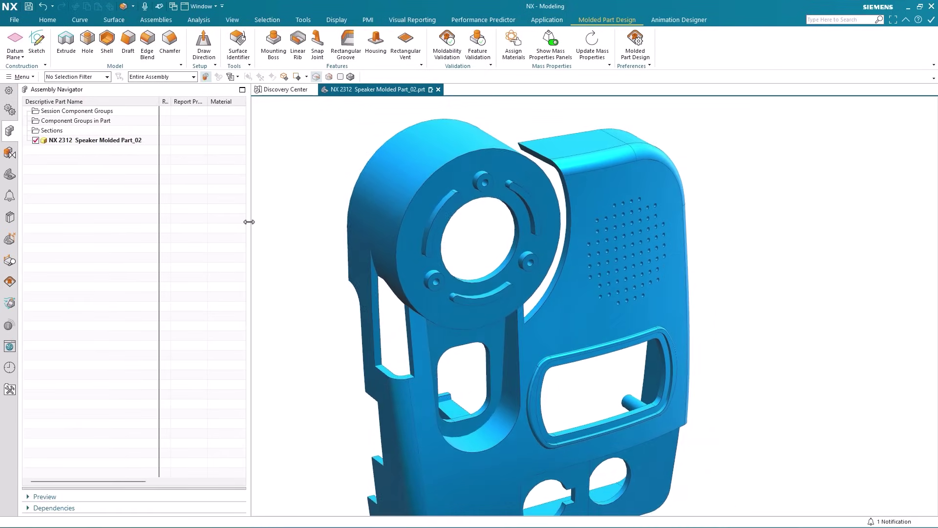
drag(250, 223, 161, 231)
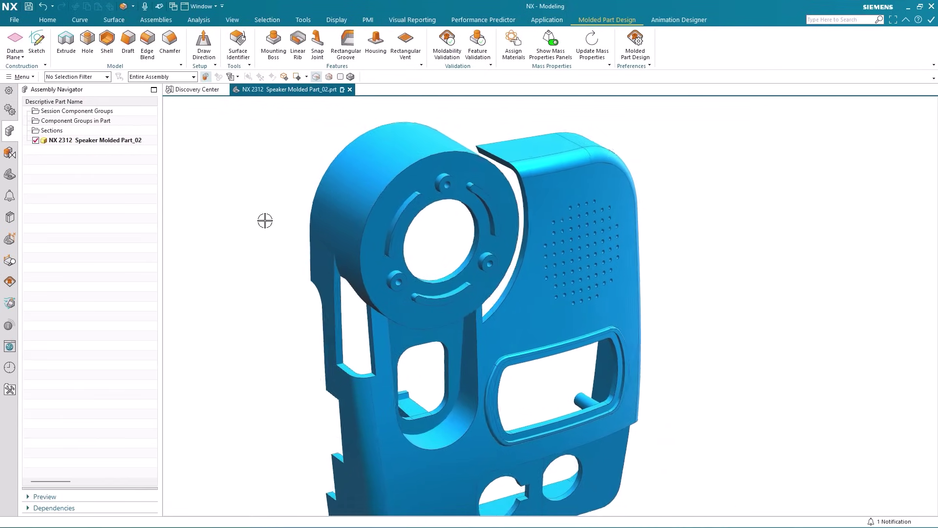